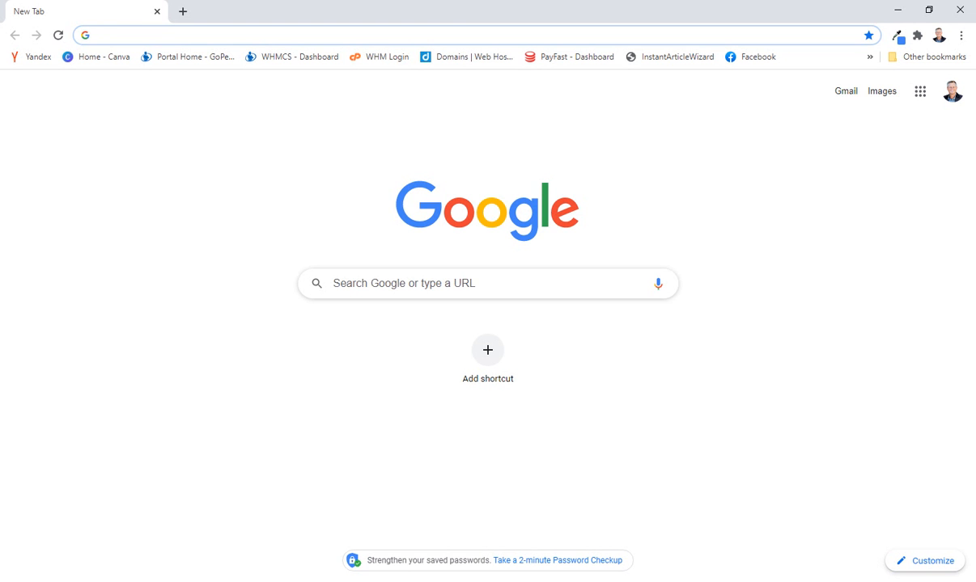
Open the website gopeter.co.za.
type("p")
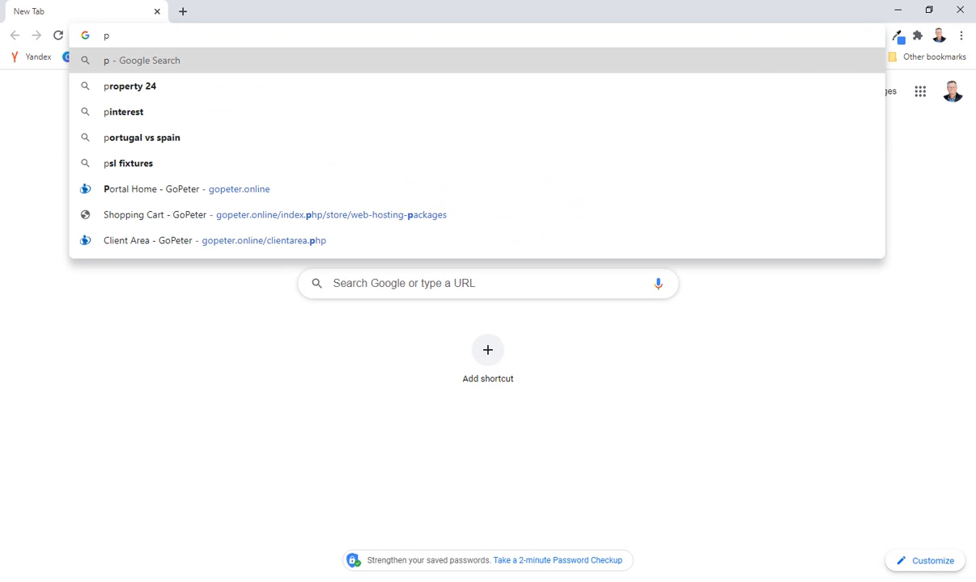
key("BackSpace")
type("gopeter")
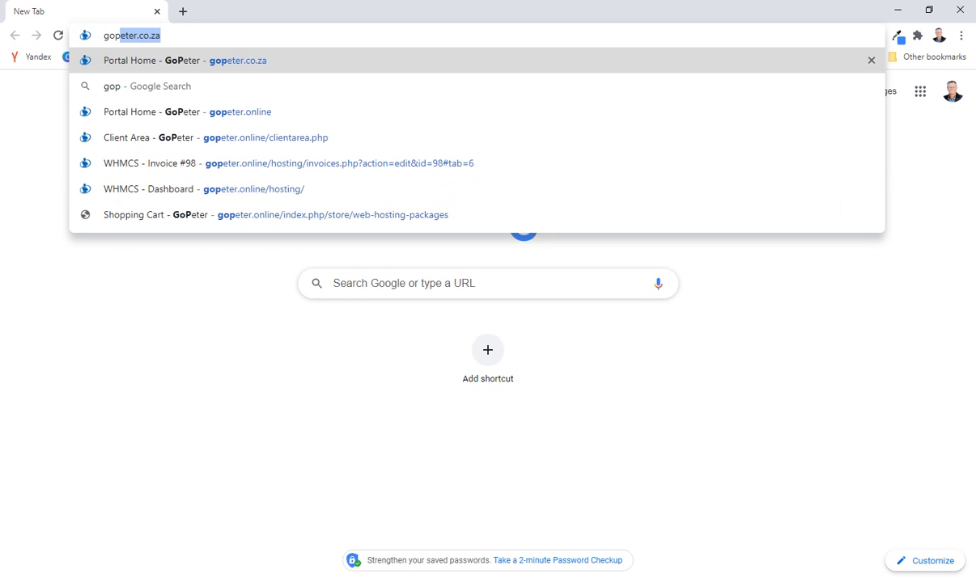
type(".co.za")
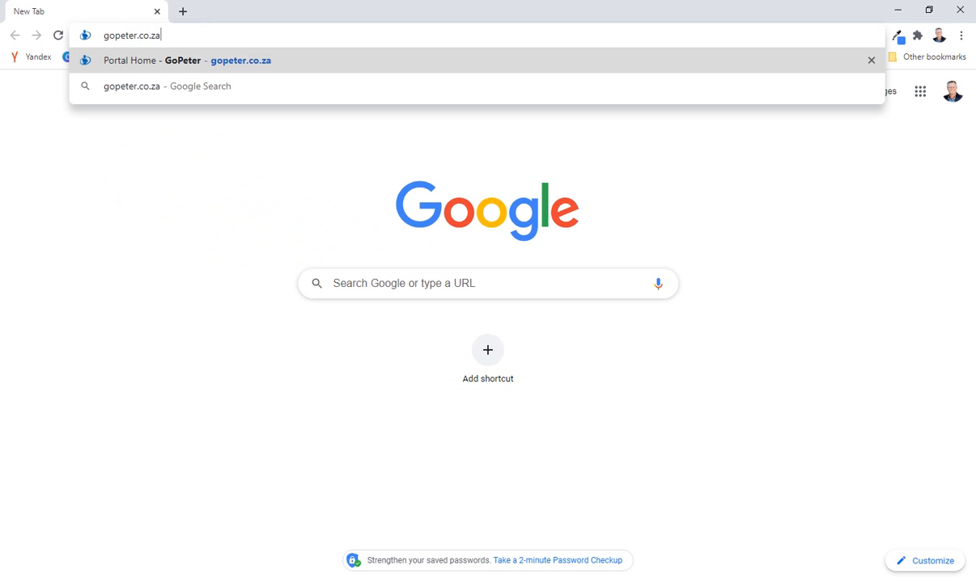
key("Return")
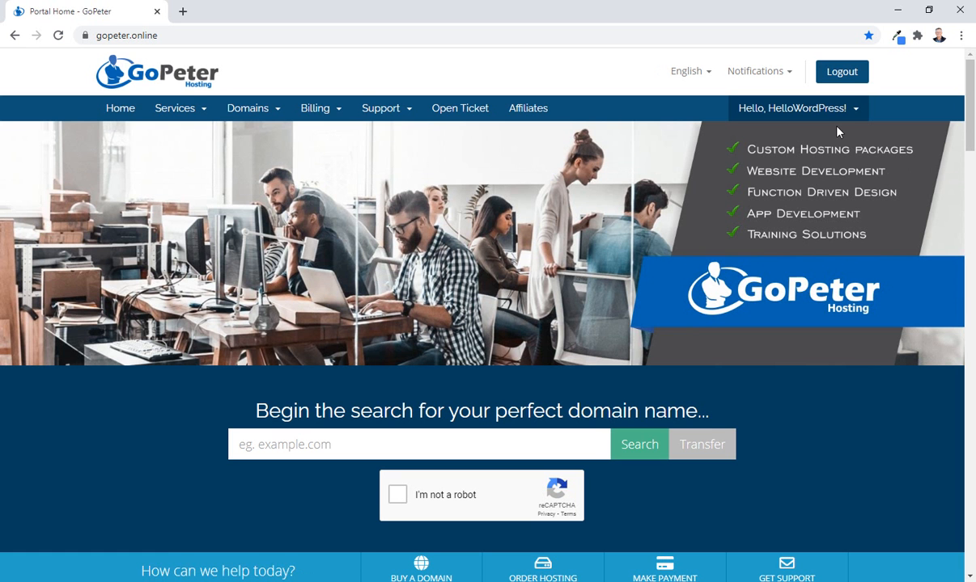
Log out of the current GoPeter session and log back in to the client area with the prefilled credentials.
left_click(847, 78)
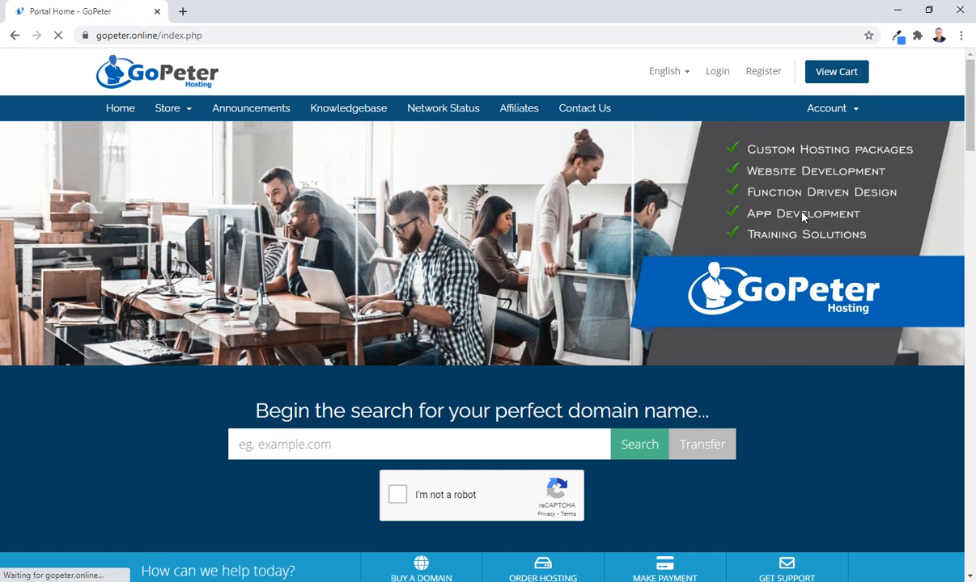
left_click(716, 72)
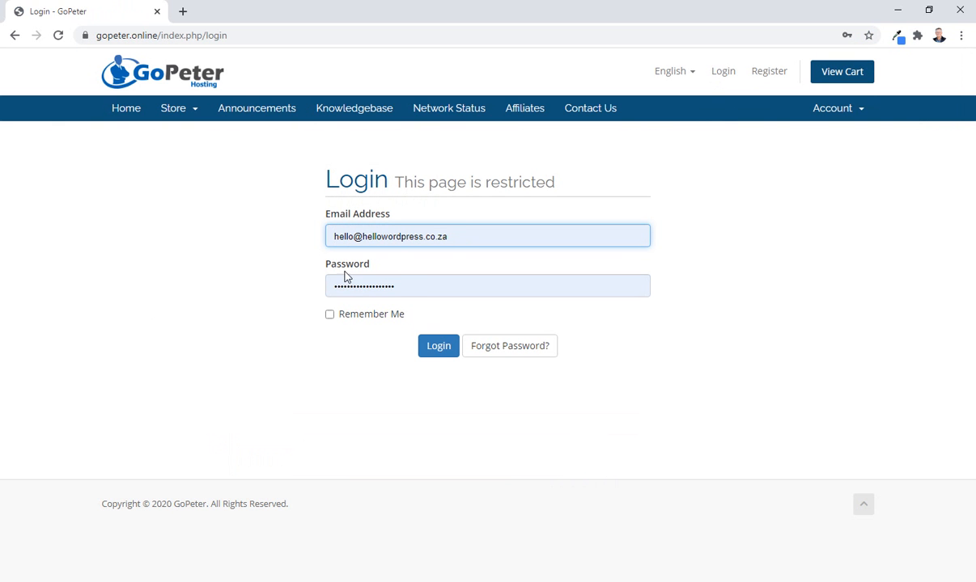
left_click(435, 348)
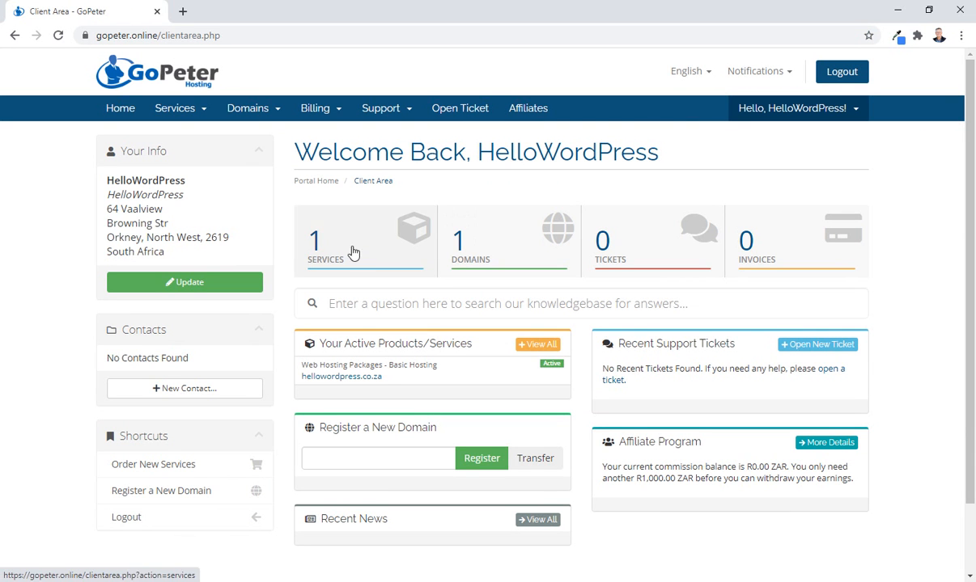
Review the account's registered domains and return to the client area overview.
left_click(518, 249)
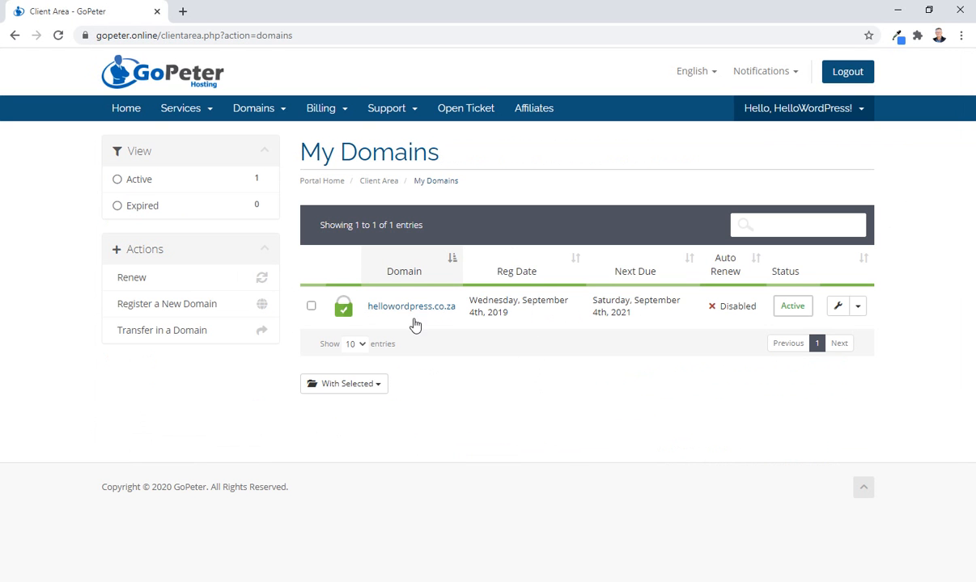
mouse_move(343, 315)
left_click(14, 36)
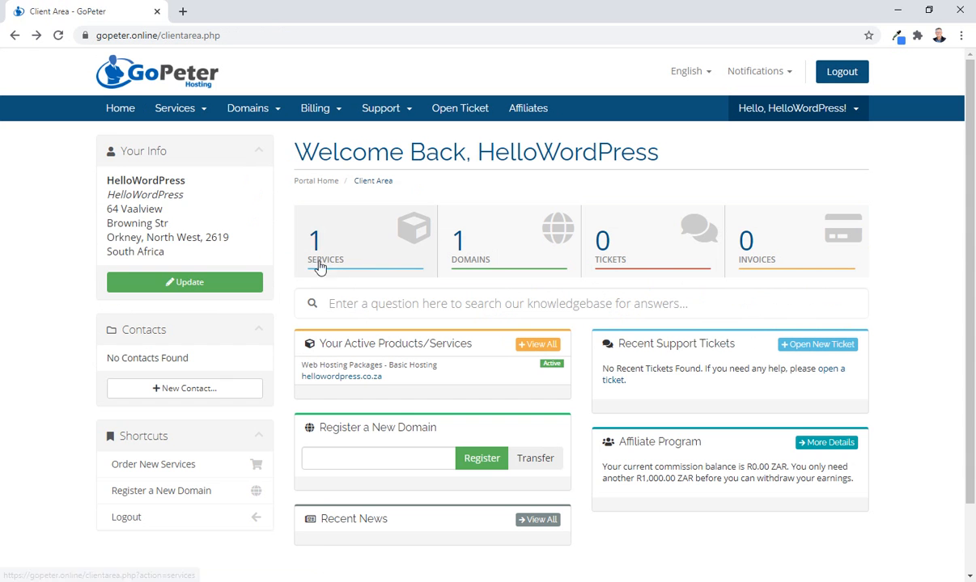
Open the Basic Hosting service for hellowordpress.co.za and log in to its cPanel.
left_click(356, 248)
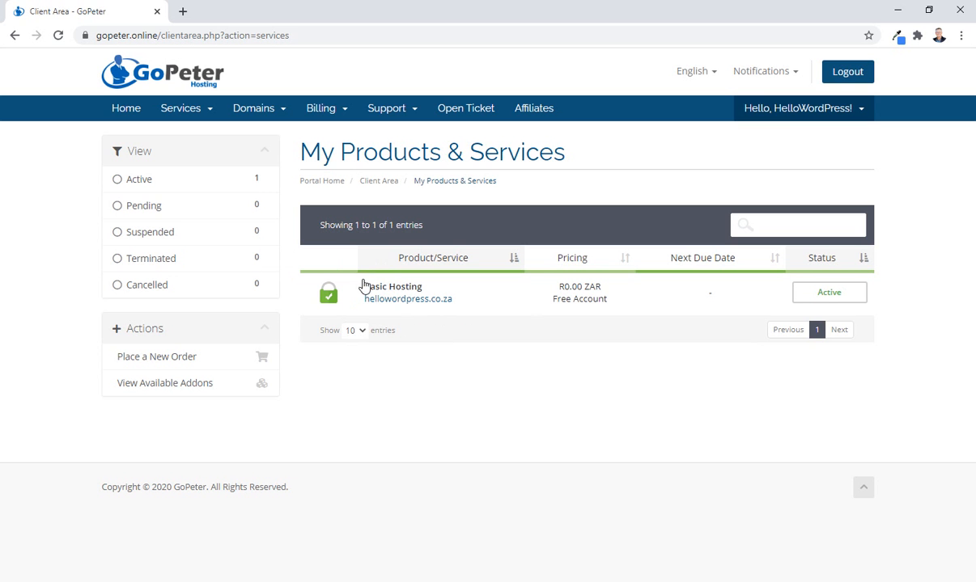
left_click(388, 291)
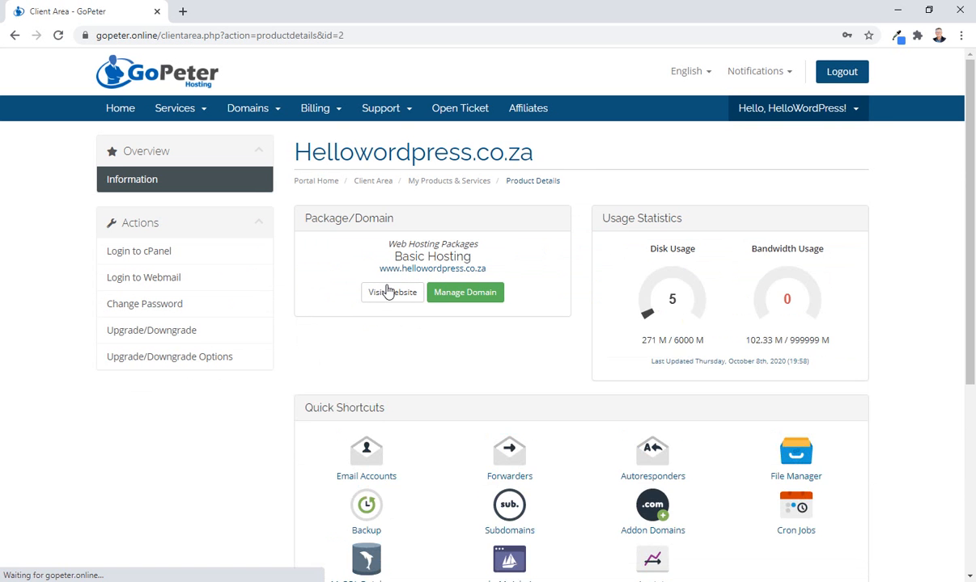
scroll(485, 354, "down", 2)
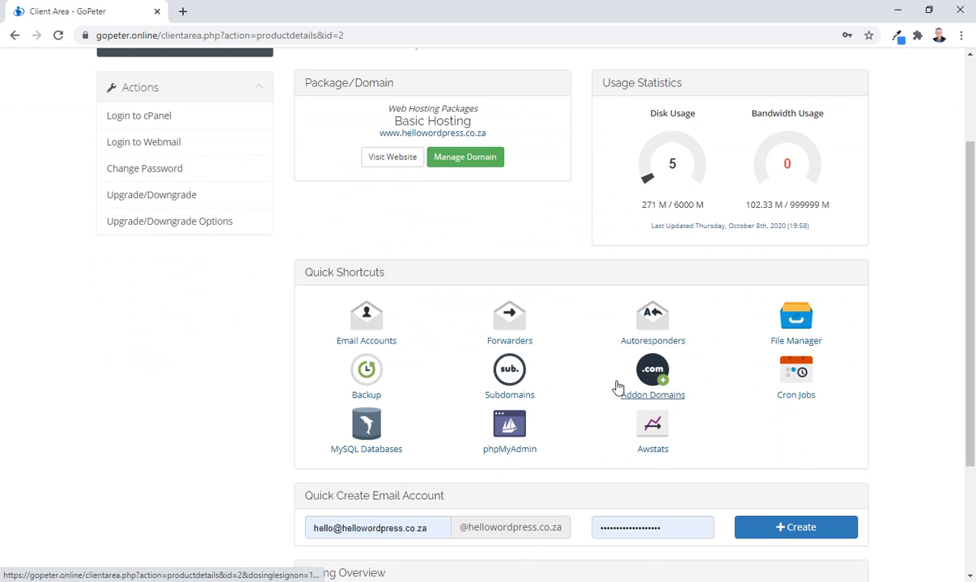
scroll(615, 388, "up", 2)
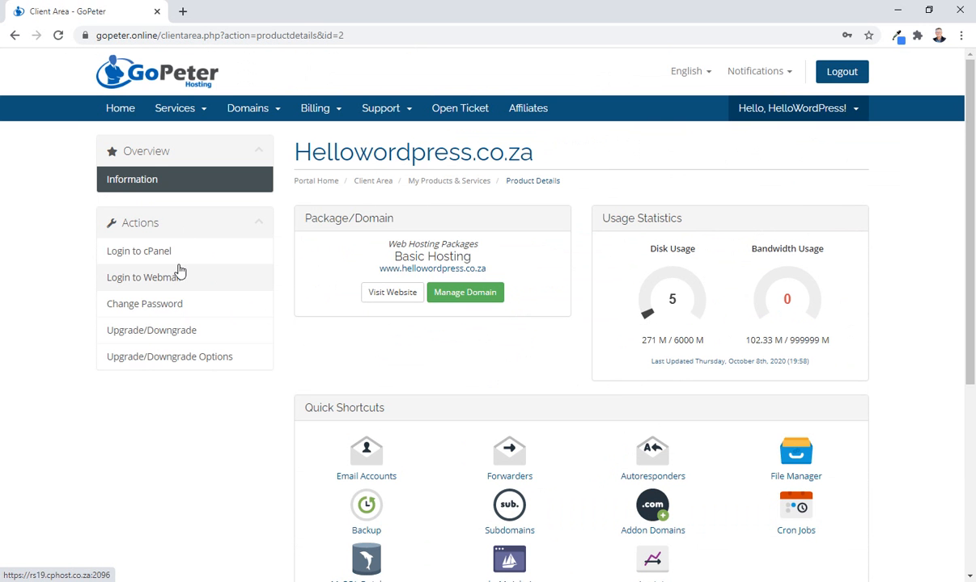
left_click(138, 252)
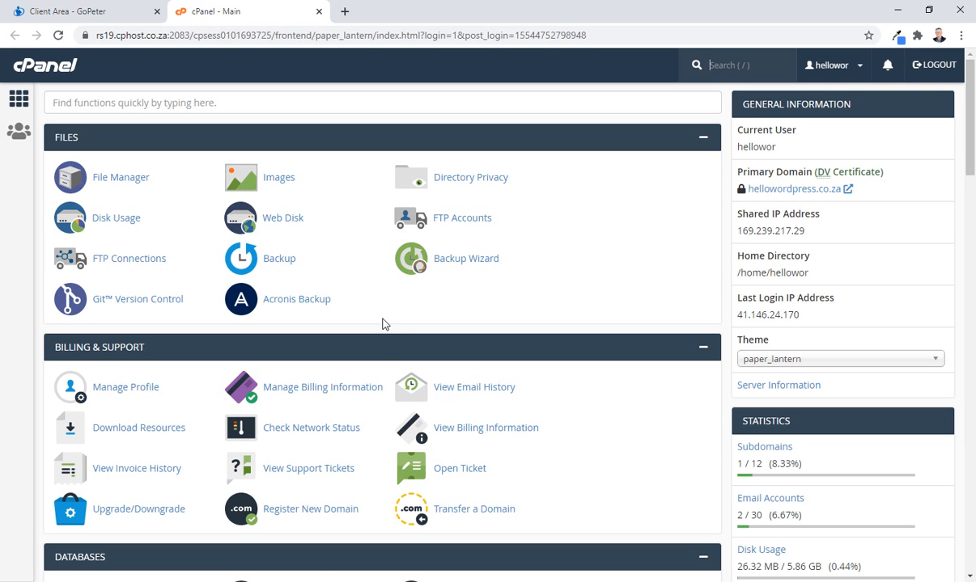
Examine the cPanel tool sections down to the scripts offered by the Softaculous Apps Installer.
key("slash")
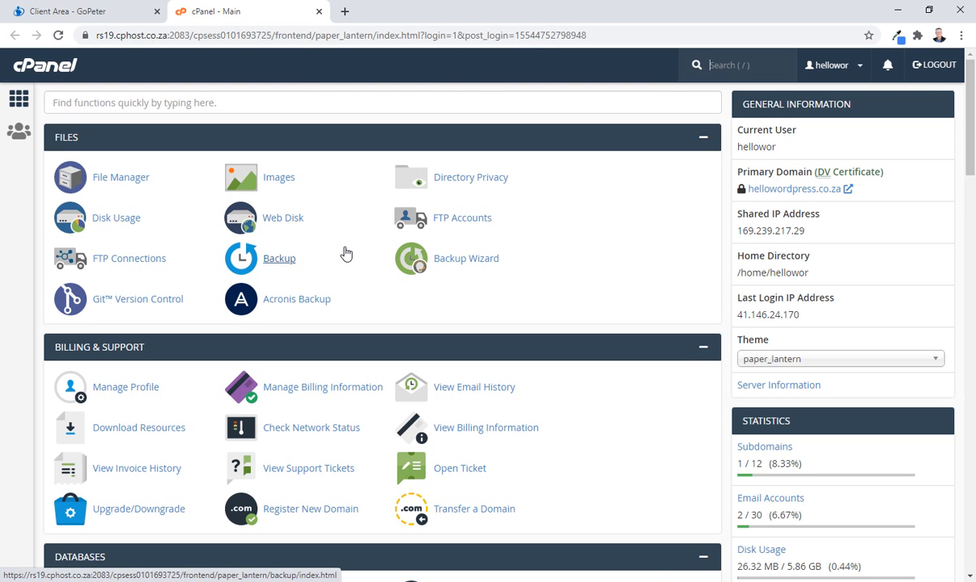
scroll(345, 253, "down", 13)
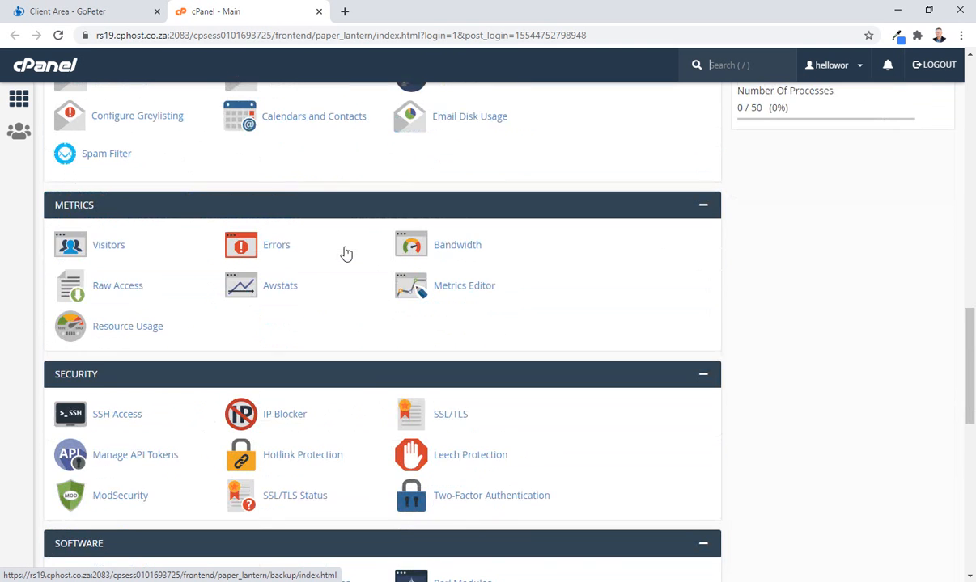
scroll(345, 253, "down", 4)
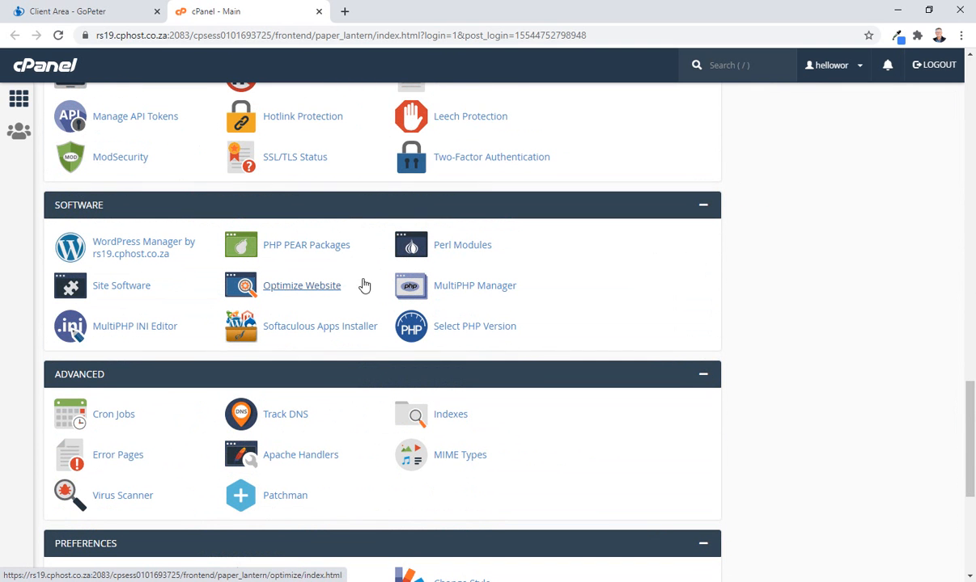
key("slash")
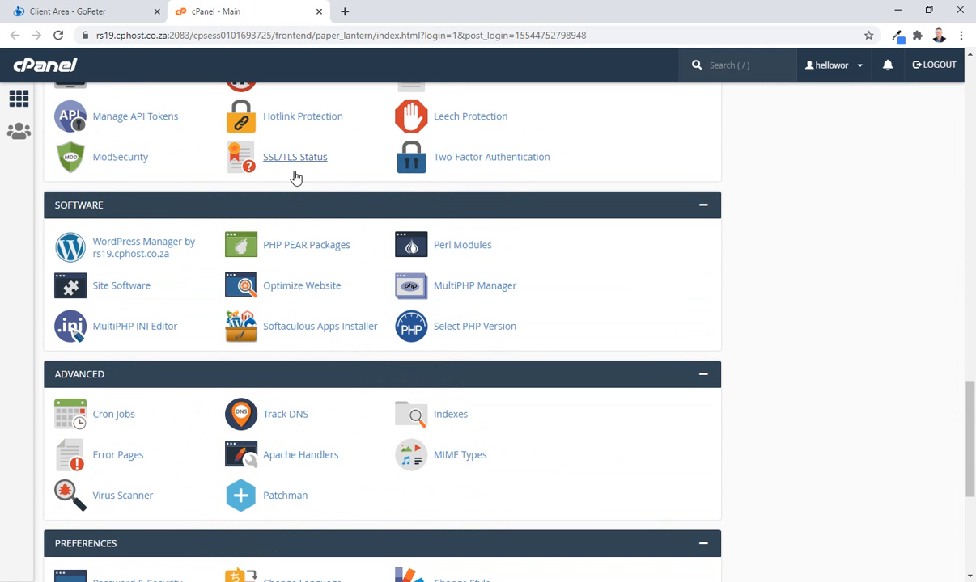
scroll(311, 285, "down", 5)
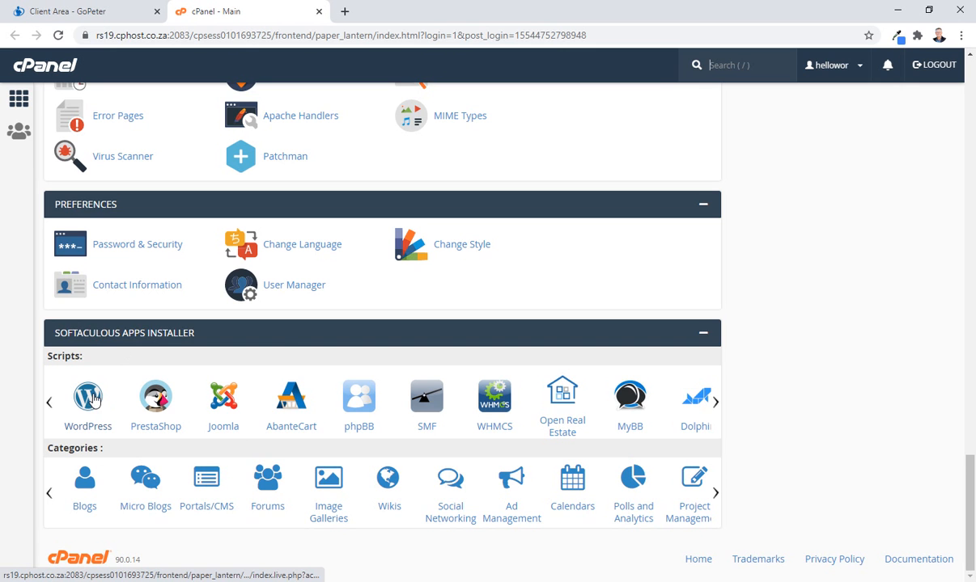
scroll(95, 399, "up", 3)
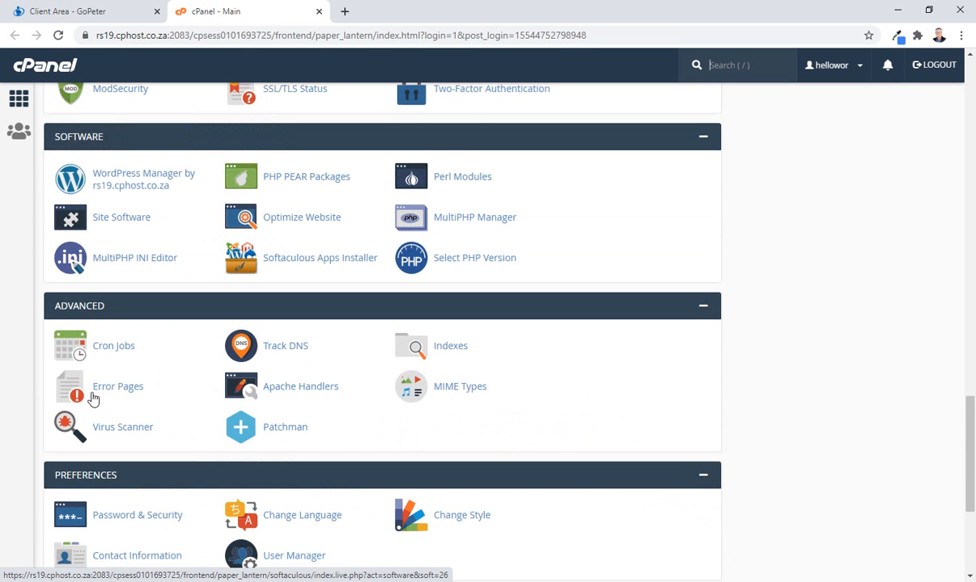
scroll(91, 329, "down", 3)
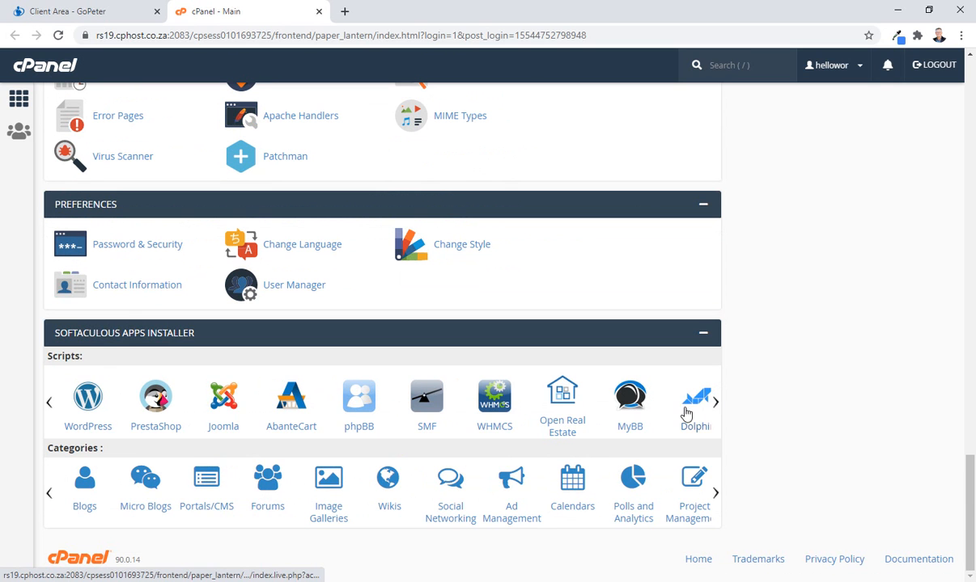
left_click(715, 404)
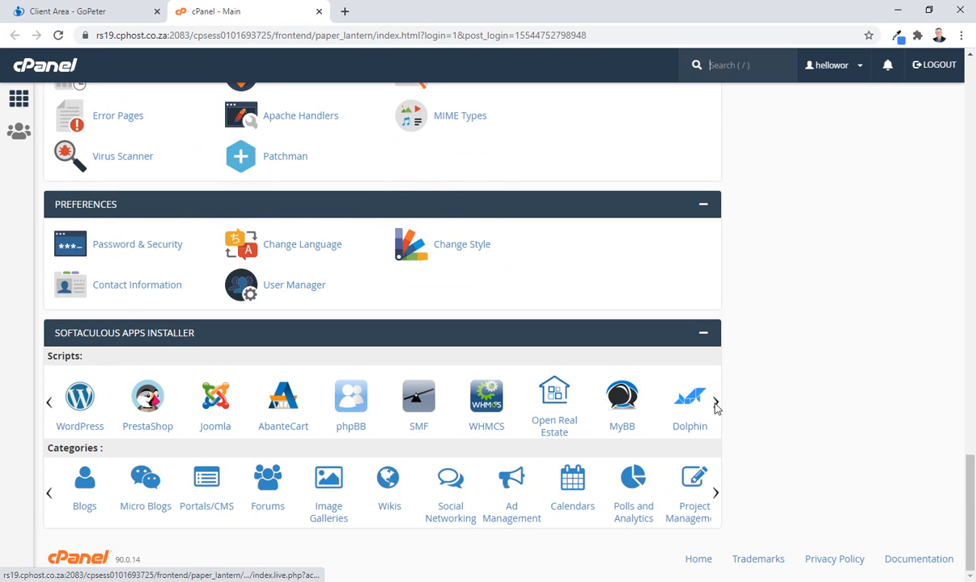
left_click(47, 403)
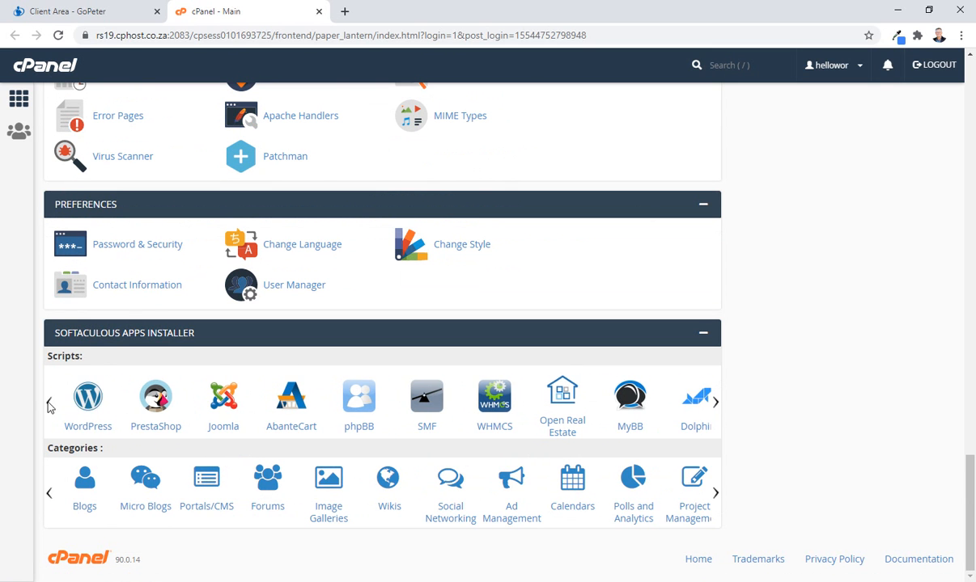
Open the WordPress script in Softaculous and start its installation form.
left_click(89, 402)
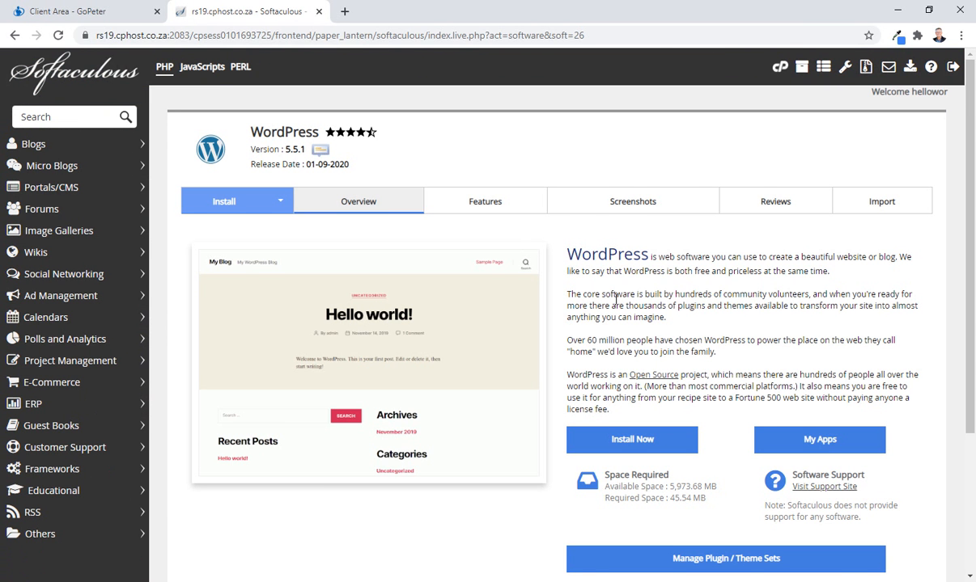
scroll(615, 300, "down", 1)
left_click(623, 368)
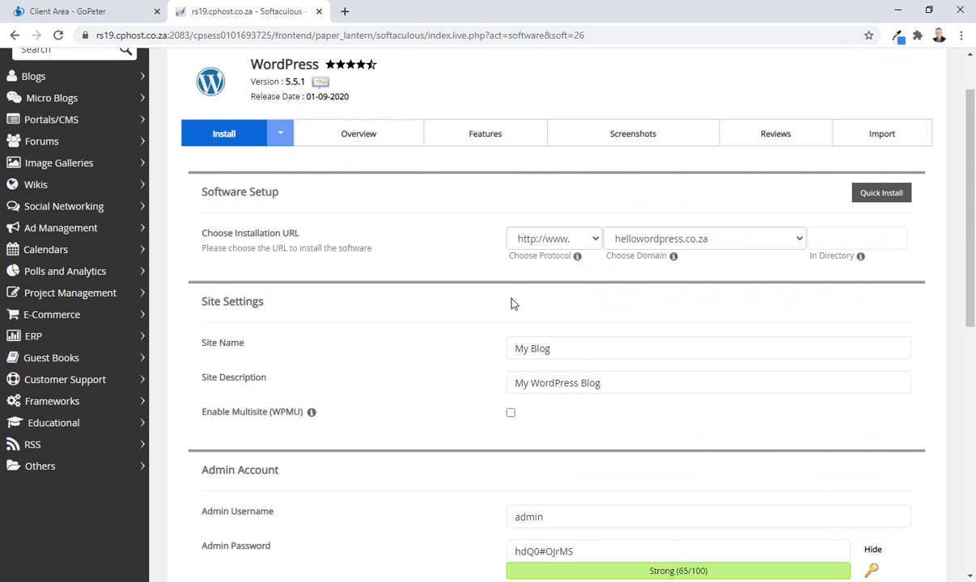
left_click(712, 243)
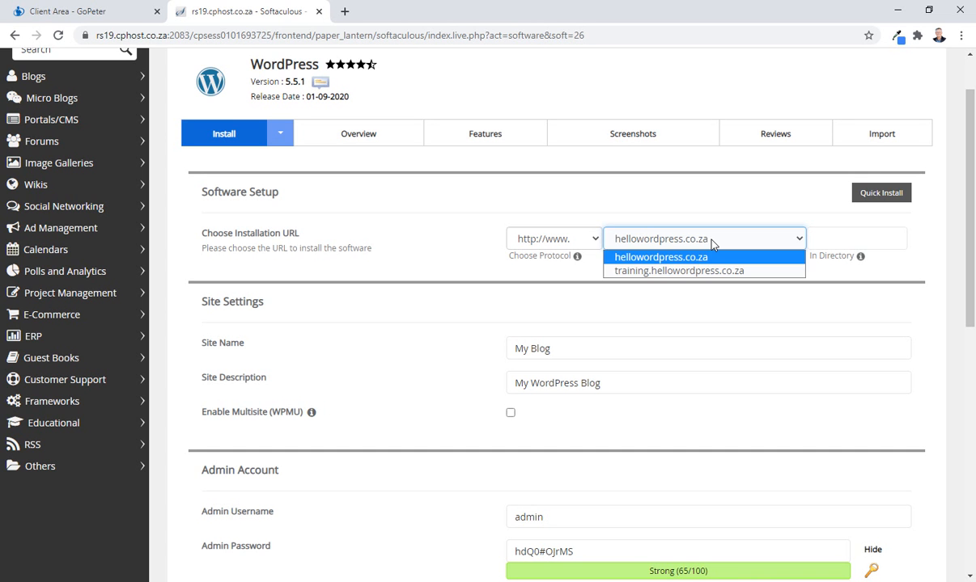
left_click(663, 259)
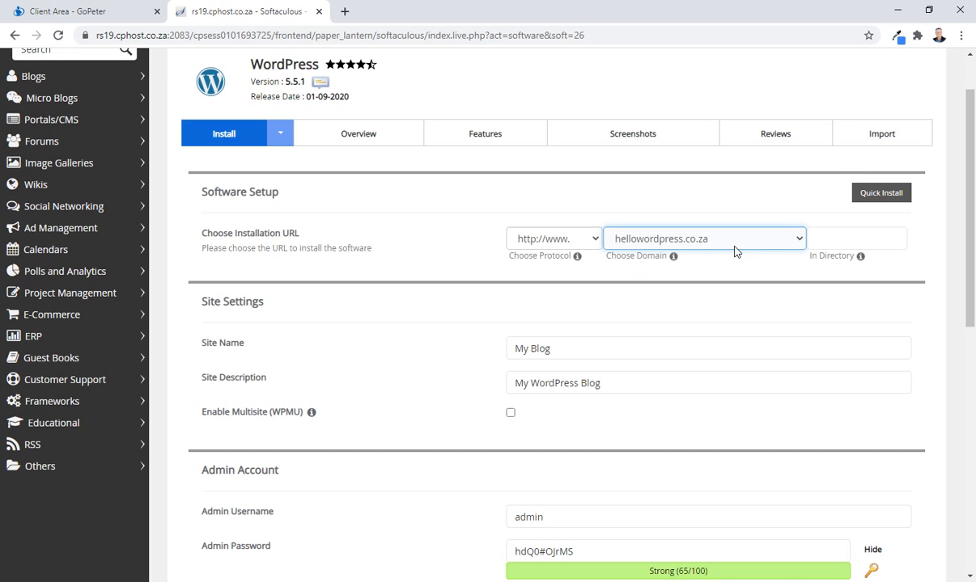
left_click(824, 242)
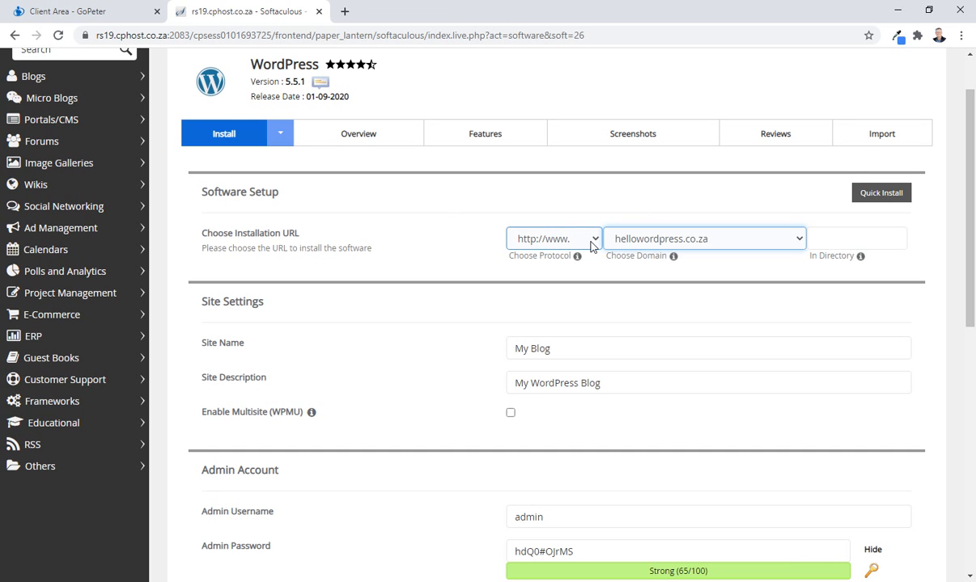
left_click(562, 235)
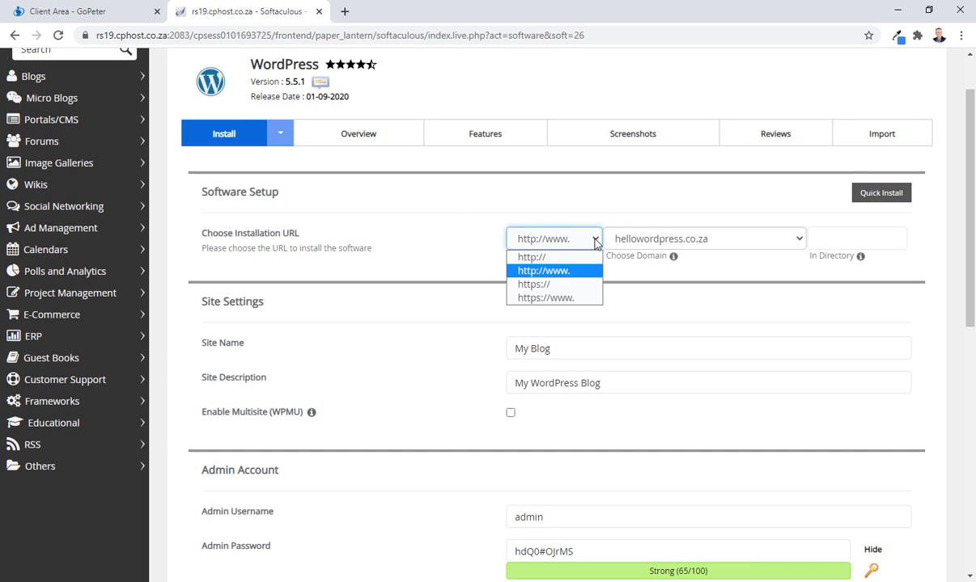
left_click(544, 286)
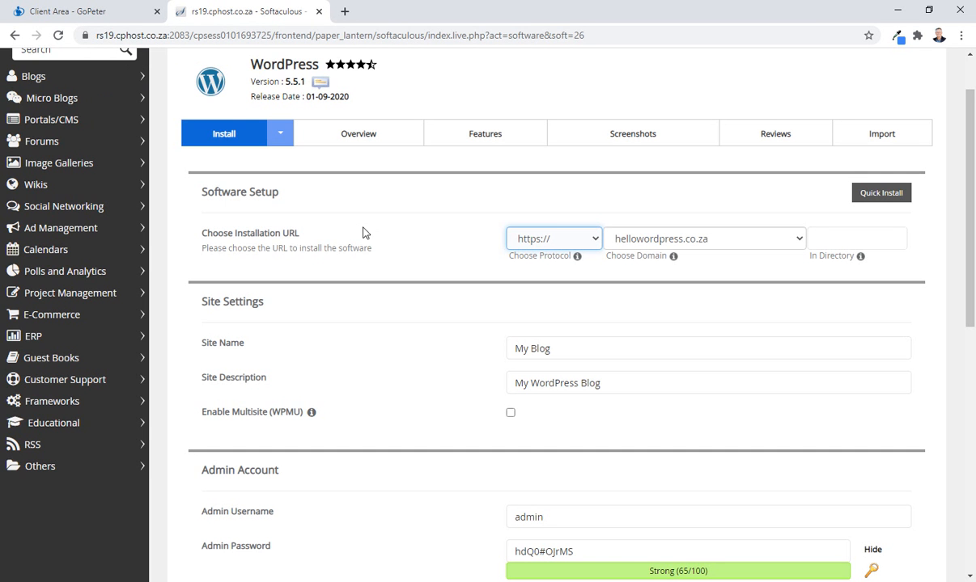
Set the site name to HelloWordPress in the site settings.
left_click(112, 51)
left_click(570, 348)
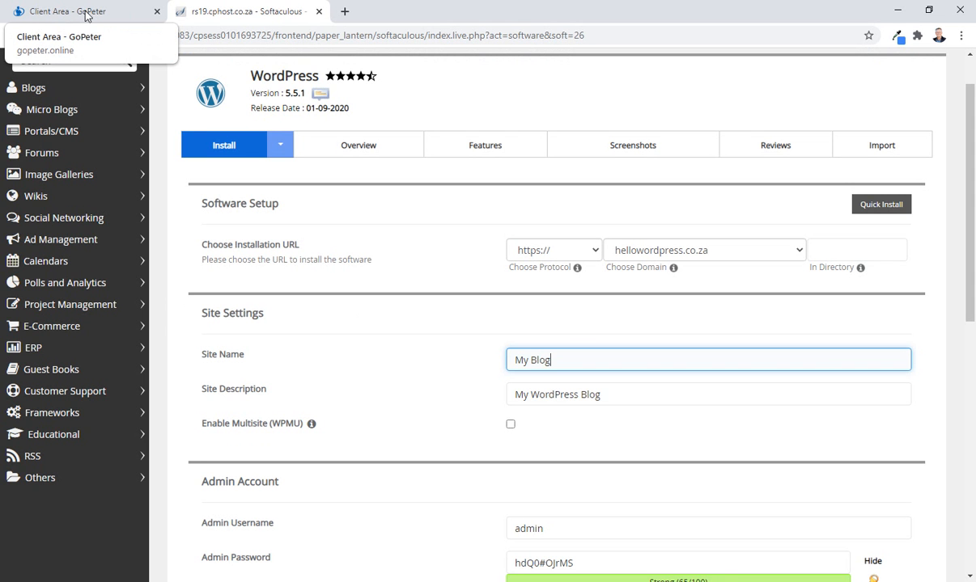
left_click_drag(558, 359, 413, 365)
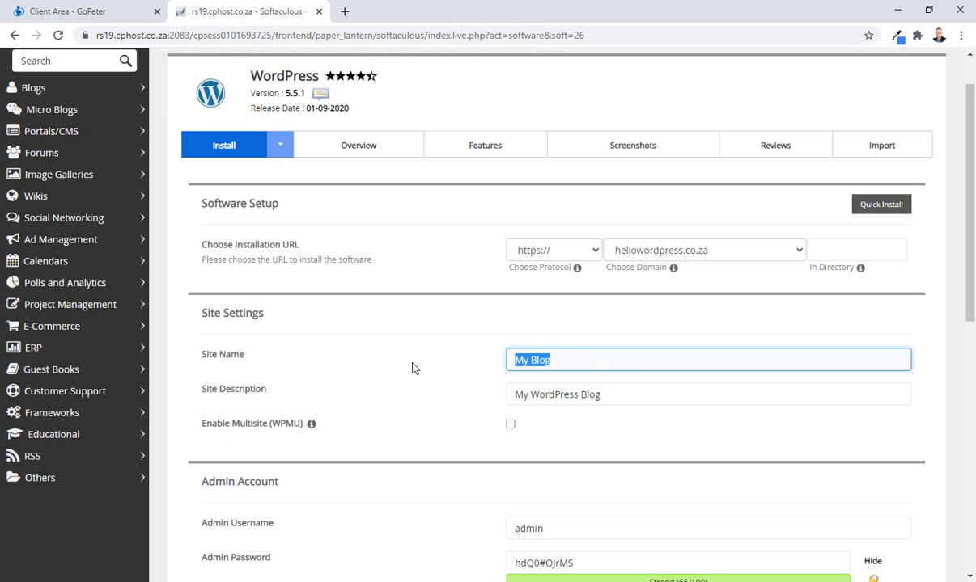
type("H")
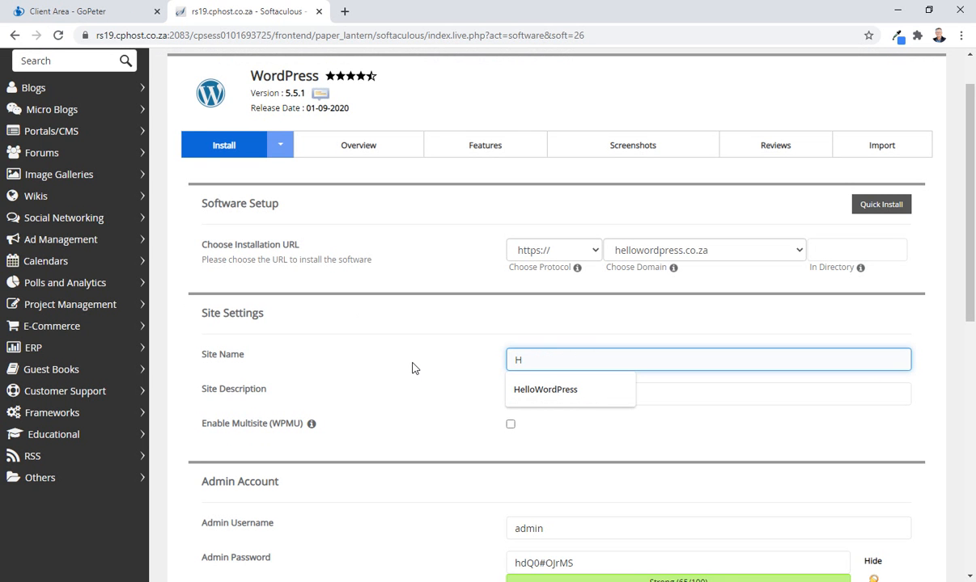
type("elloWordPress")
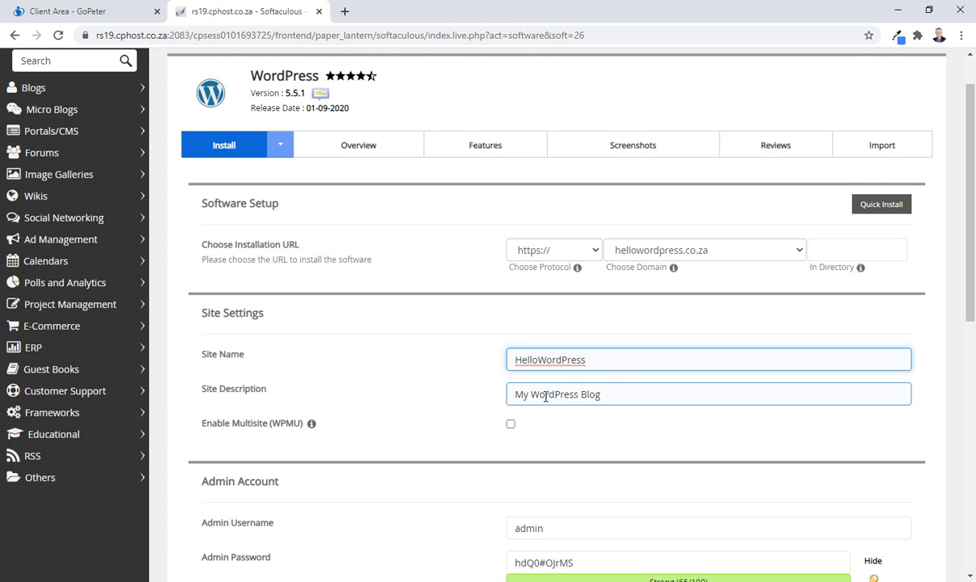
scroll(564, 364, "down", 2)
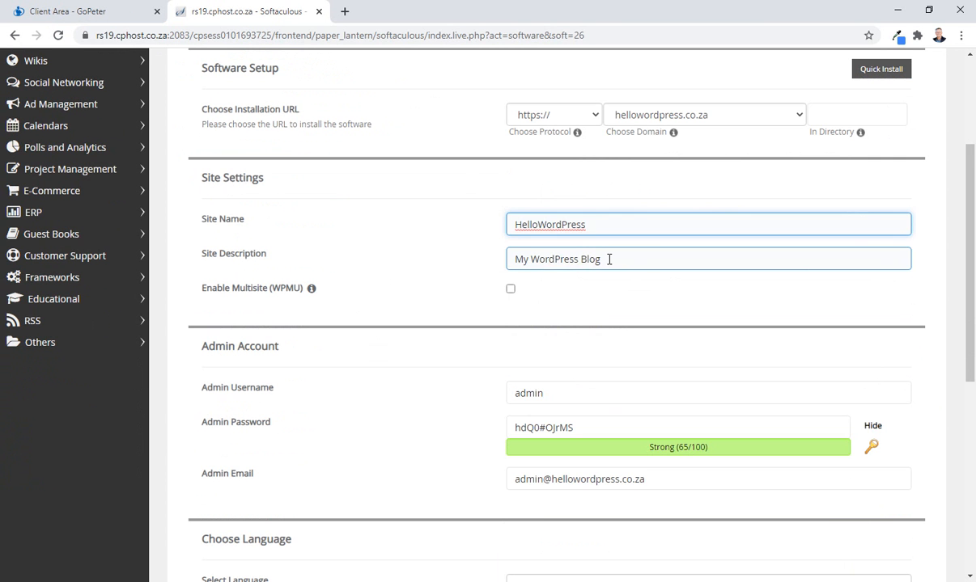
Set the site description to "Free WordPress Training" in the site settings.
left_click_drag(609, 259, 411, 256)
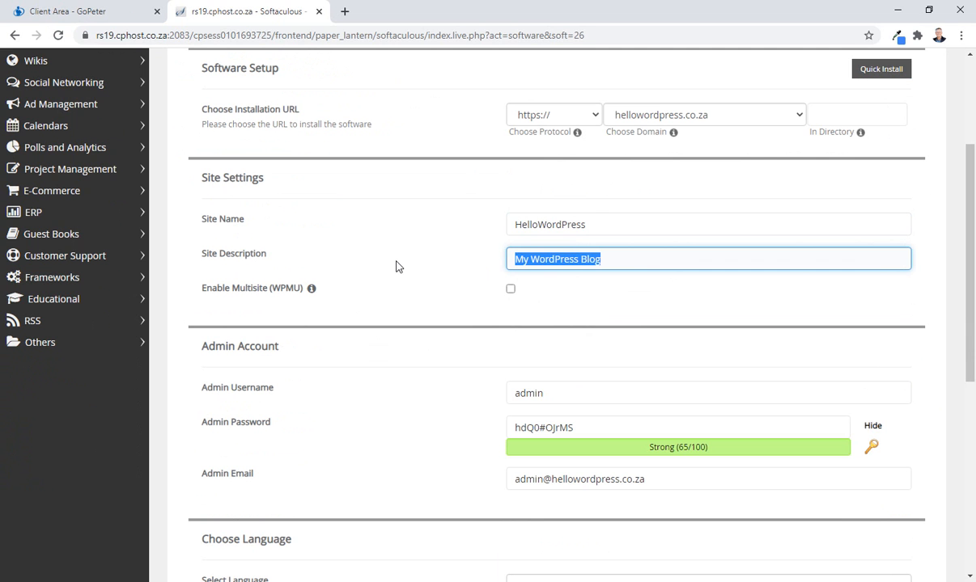
type("Fr")
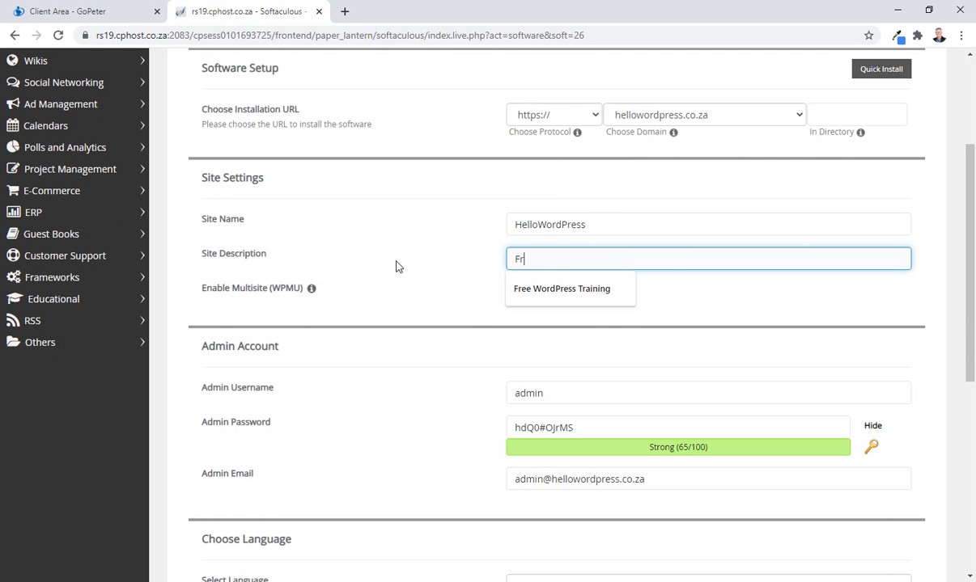
type("ee WordPressT")
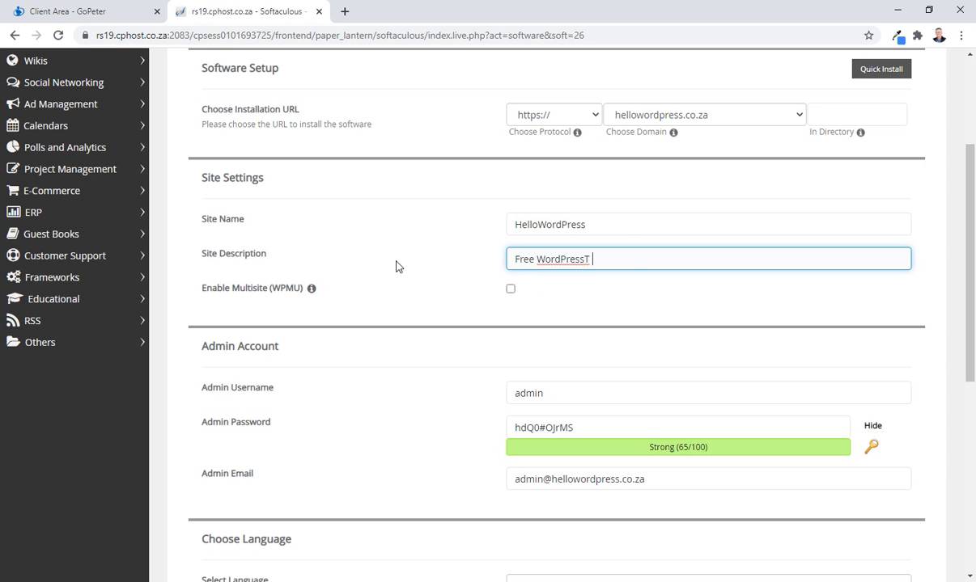
key("BackSpace")
key("BackSpace")
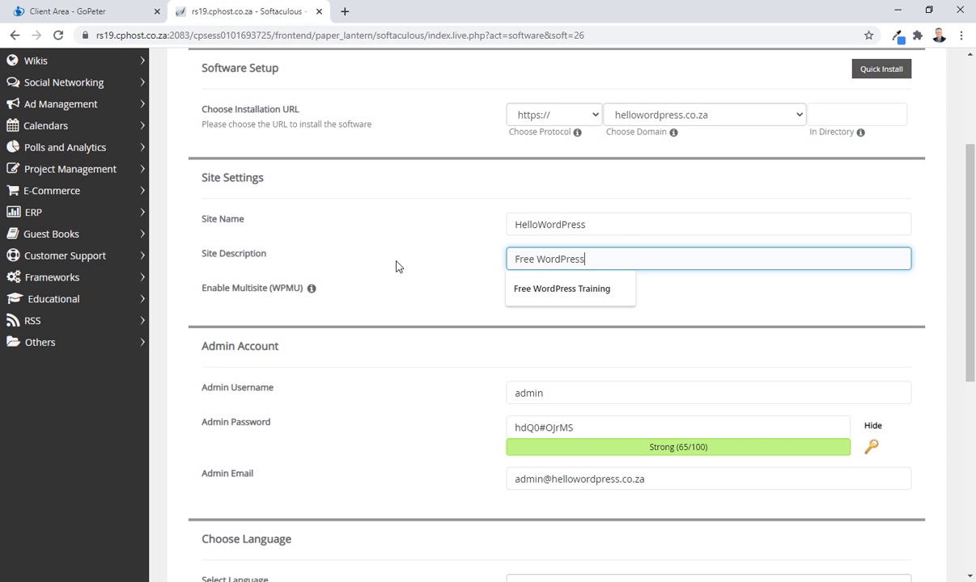
type("Training")
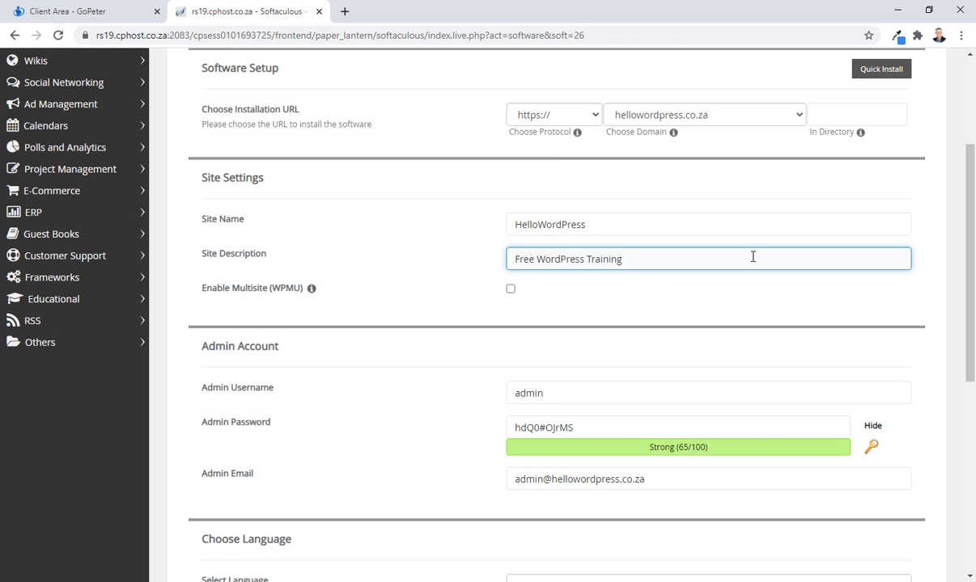
Set the admin username to HWPadmin by adding the prefix HWP in the admin account section.
scroll(450, 345, "down", 2)
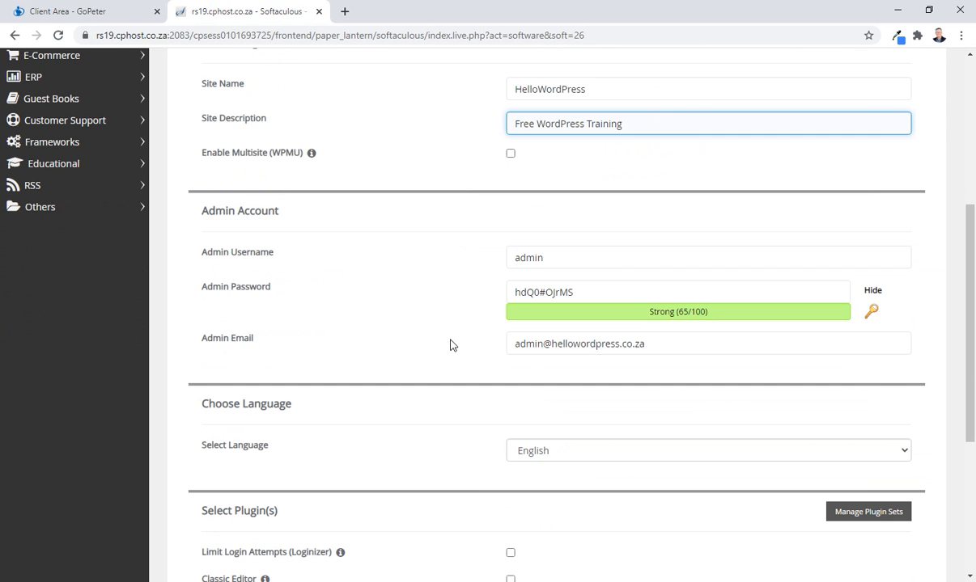
left_click(550, 259)
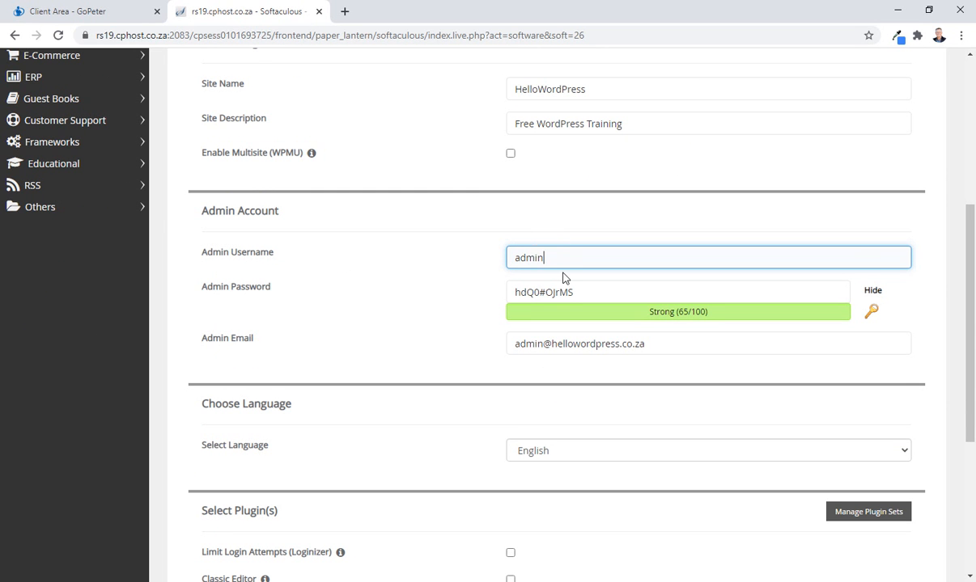
left_click(515, 258)
scroll(431, 342, "up", 1)
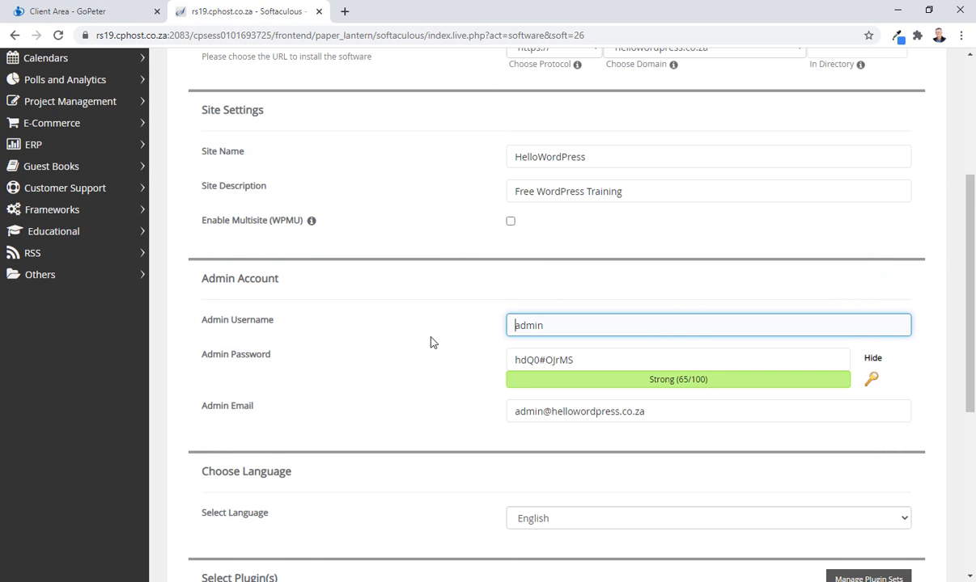
type("HWP")
Replace the generated admin password with a custom account password.
scroll(421, 342, "down", 2)
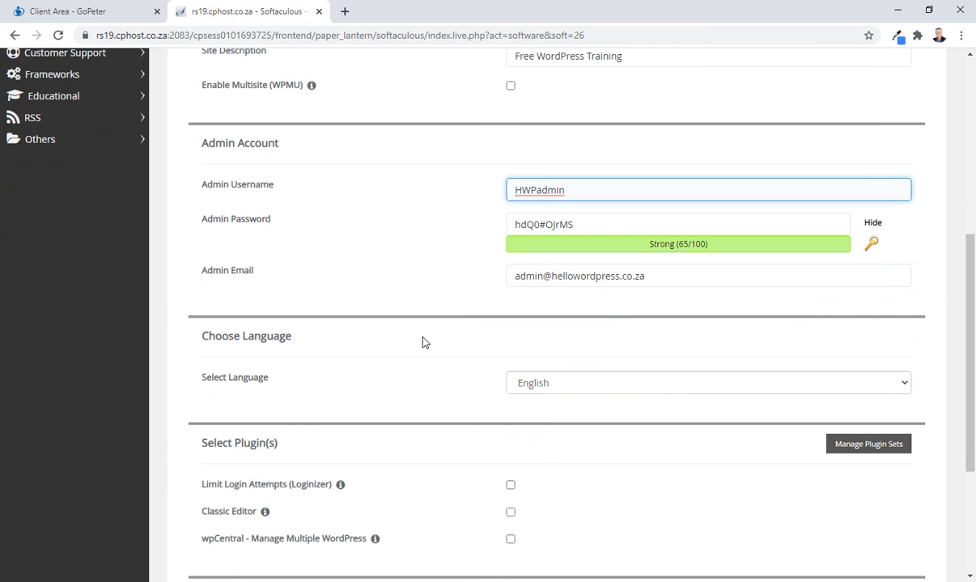
left_click(541, 222)
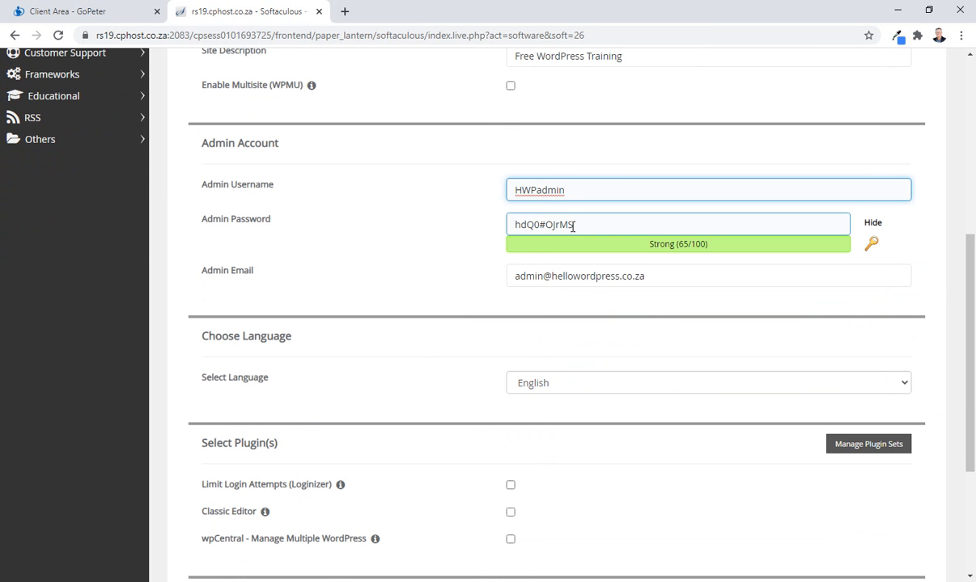
left_click_drag(584, 224, 467, 224)
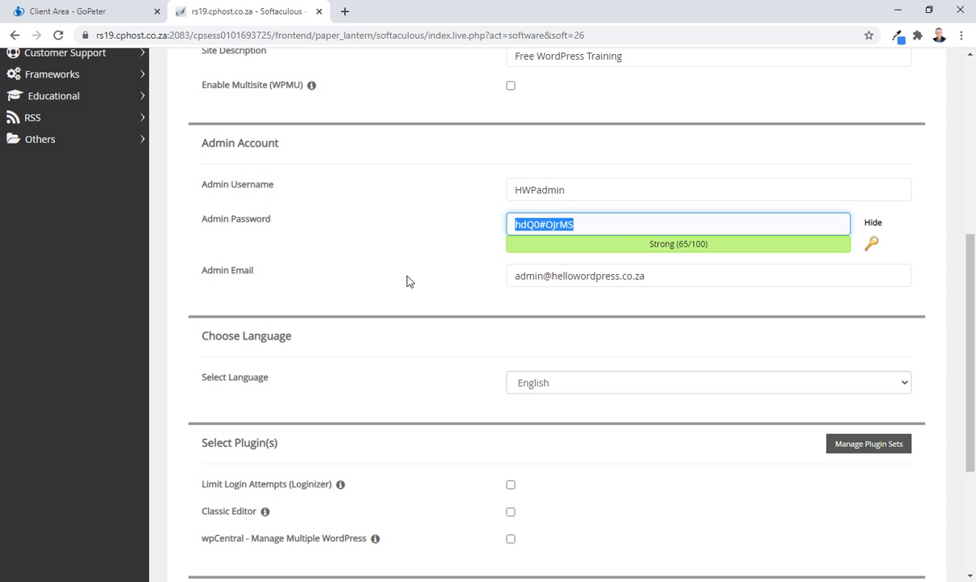
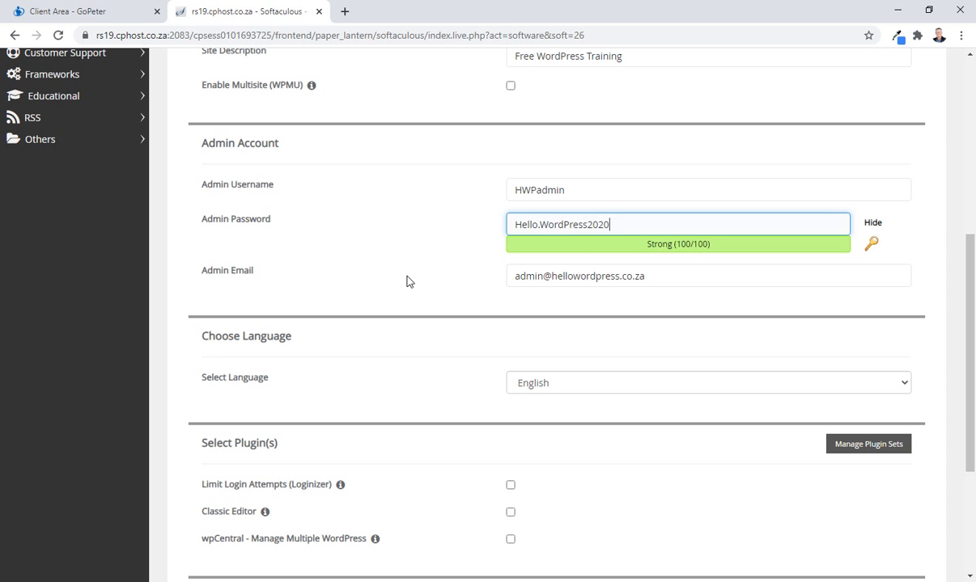
Install WordPress with the entered settings and open its administrative URL in a new browser tab.
scroll(407, 281, "down", 4)
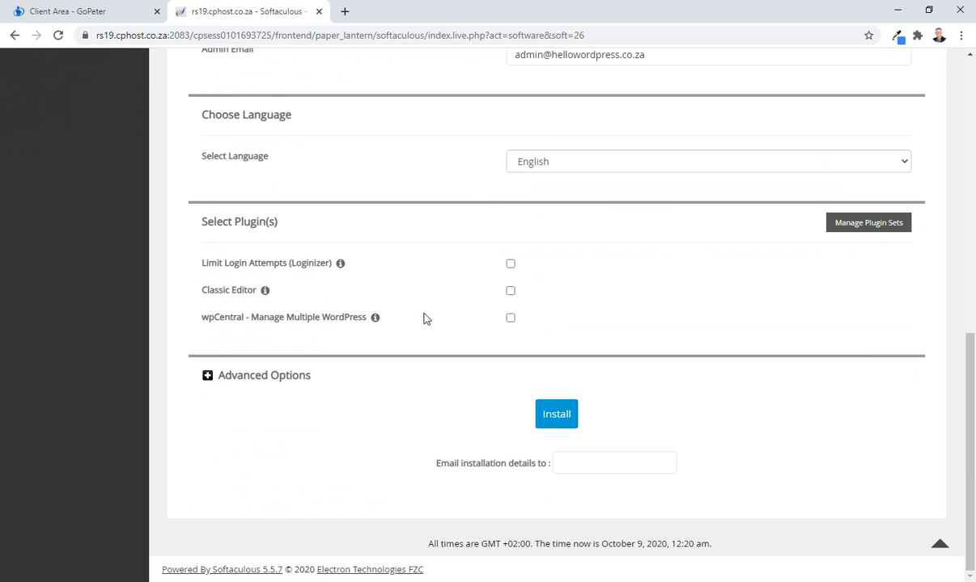
left_click(550, 426)
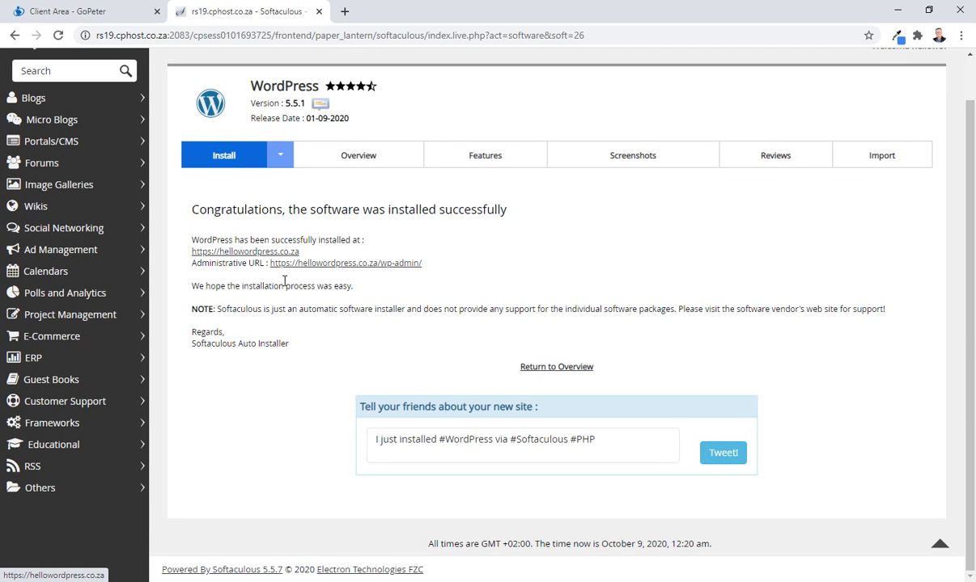
right_click(364, 271)
left_click(385, 274)
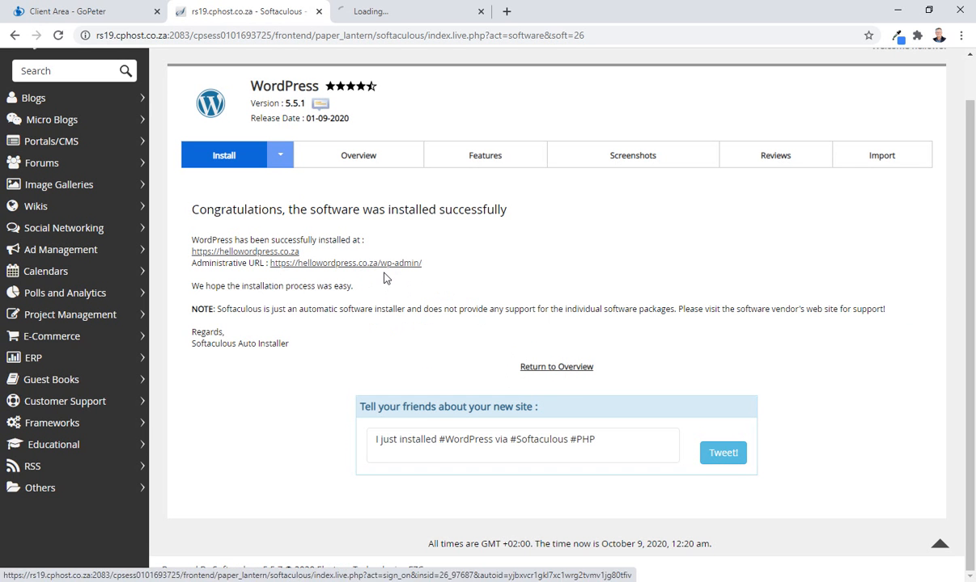
left_click(403, 13)
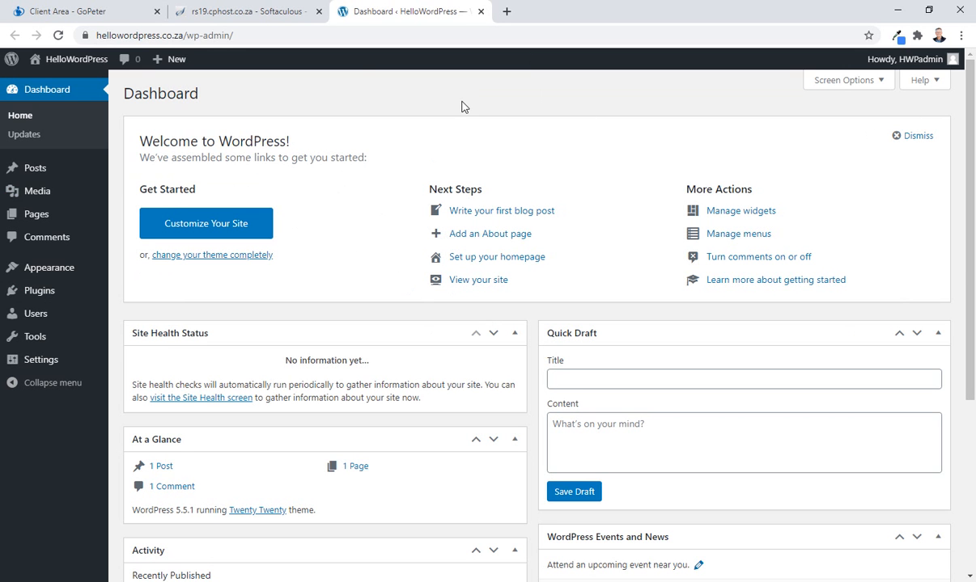
Close the Softaculous and WordPress dashboard tabs, and load hellowordpress.co.za/wp-admin in a new tab.
left_click(319, 13)
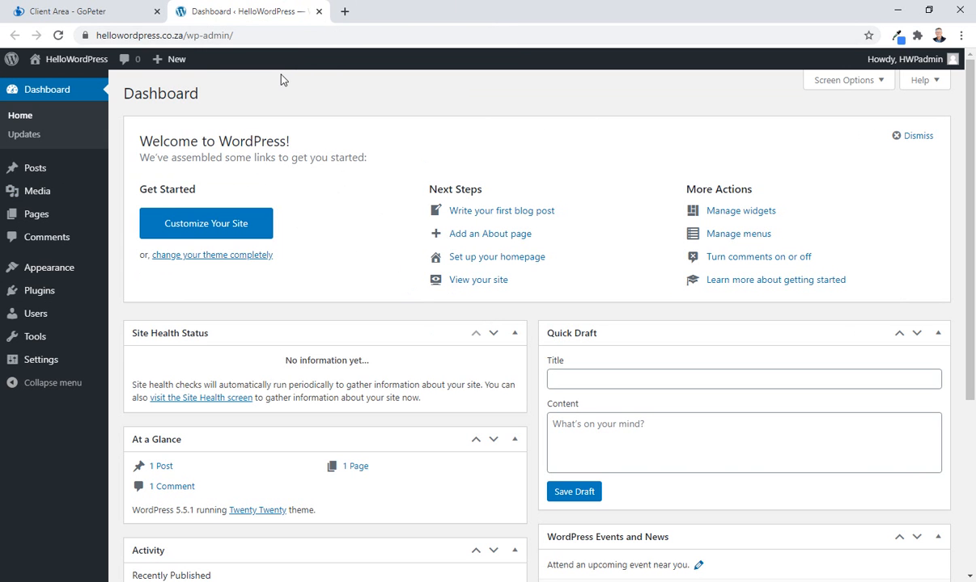
left_click(318, 12)
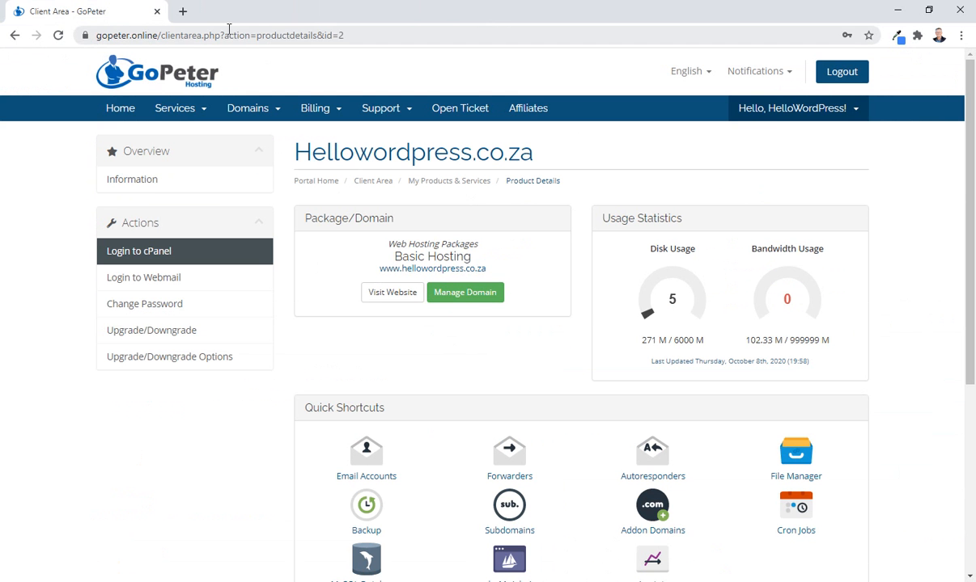
left_click(182, 12)
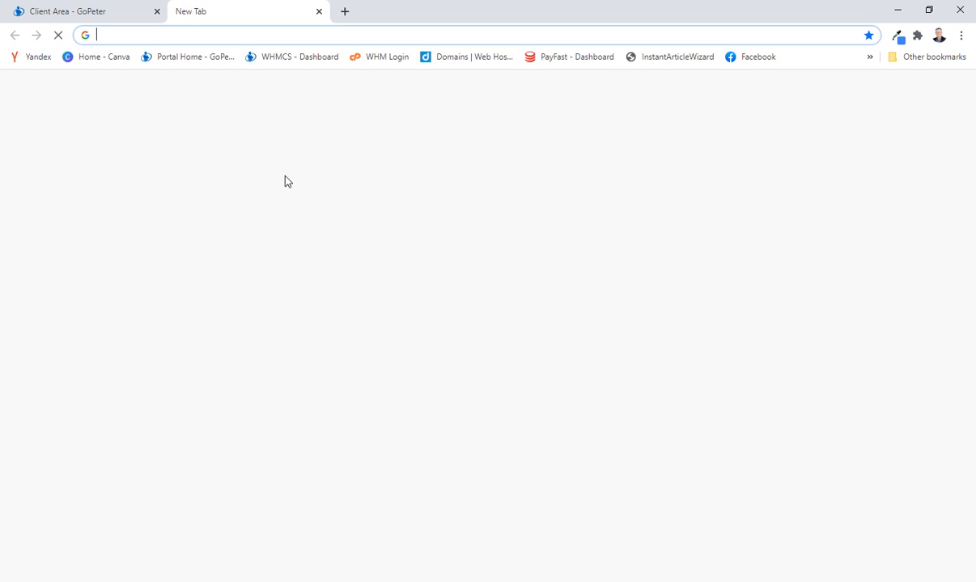
left_click(156, 34)
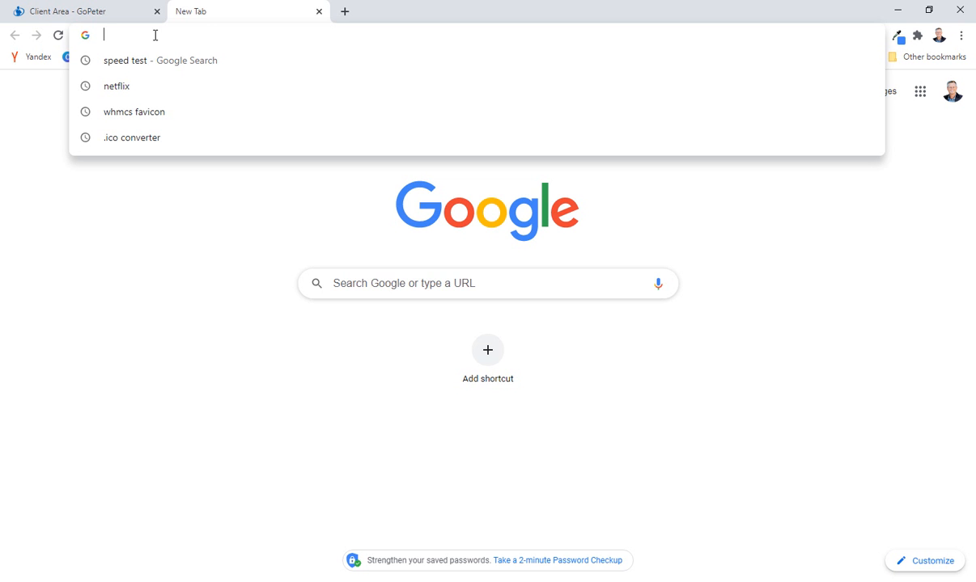
left_click(401, 280)
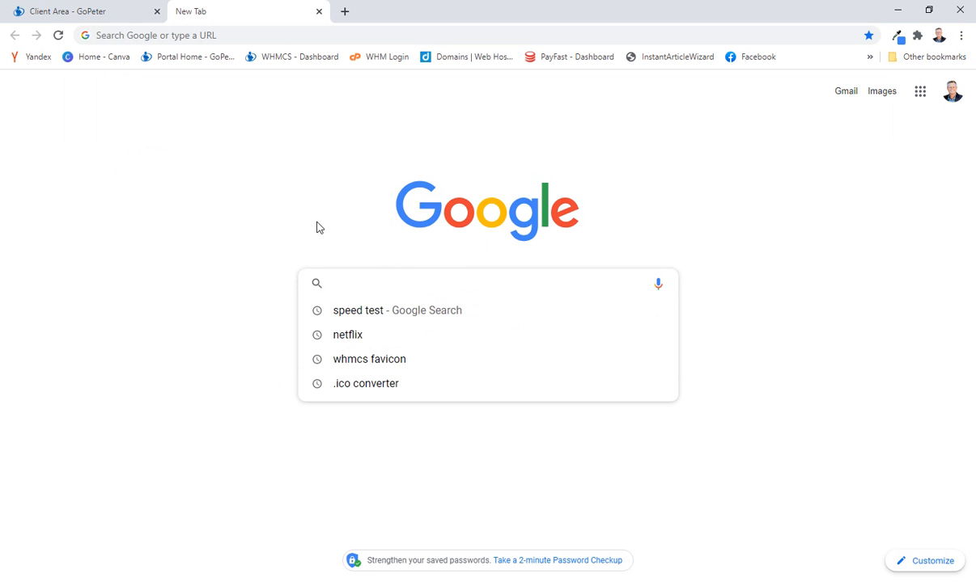
left_click(146, 35)
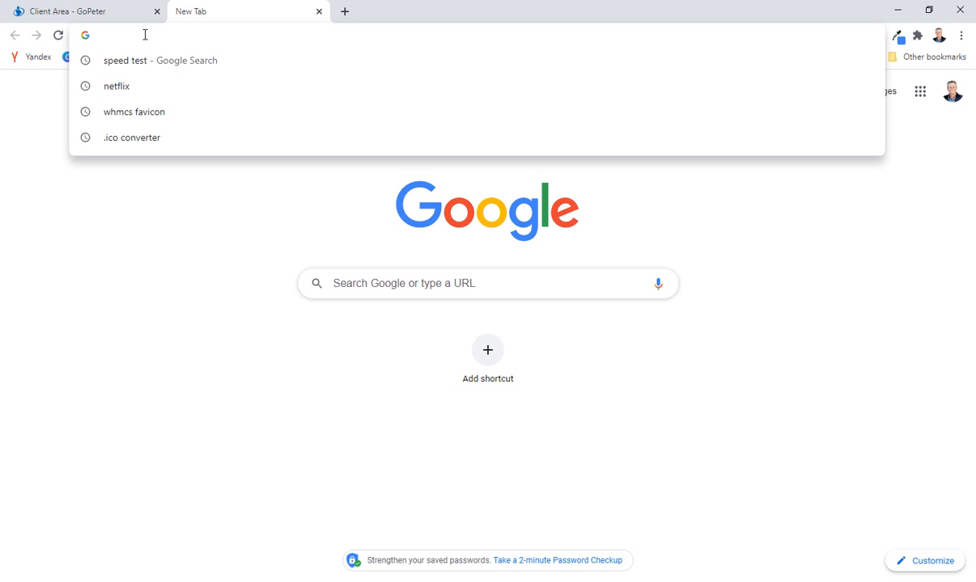
type("hellowor")
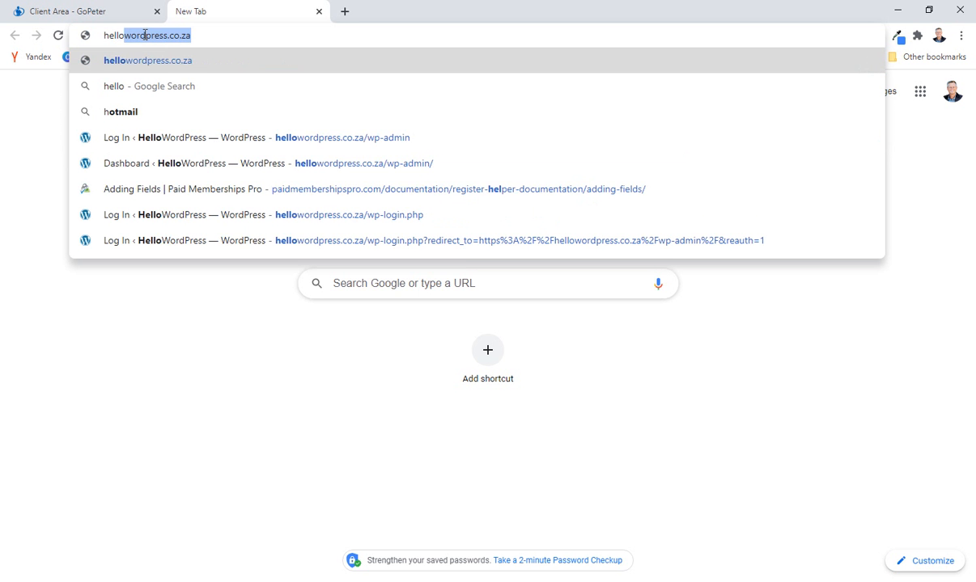
type("dpress")
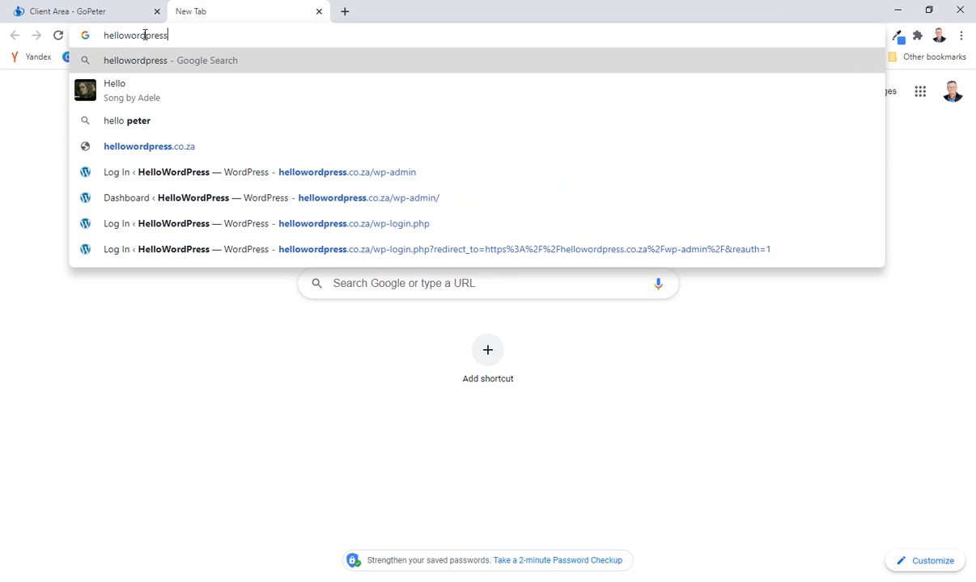
type(".co.za")
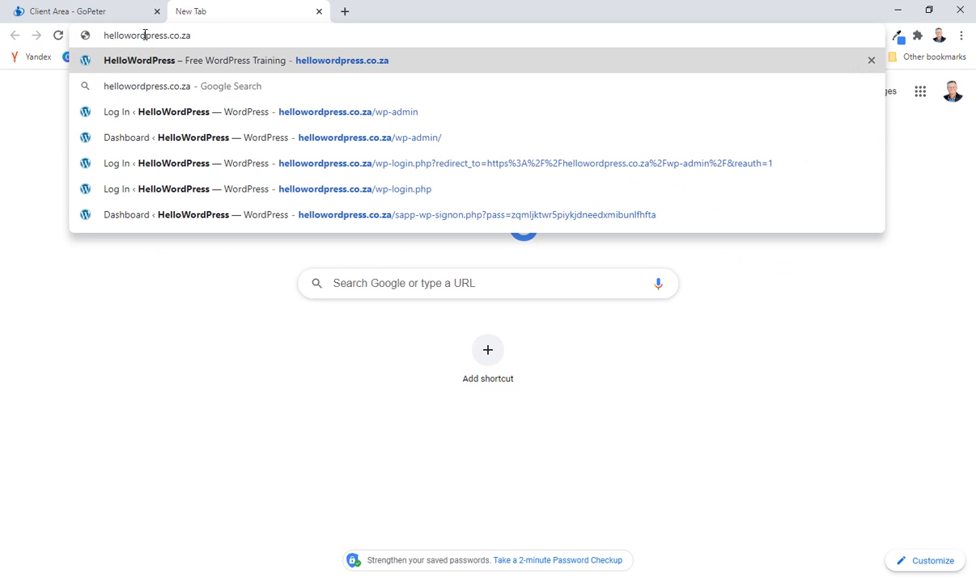
type("/")
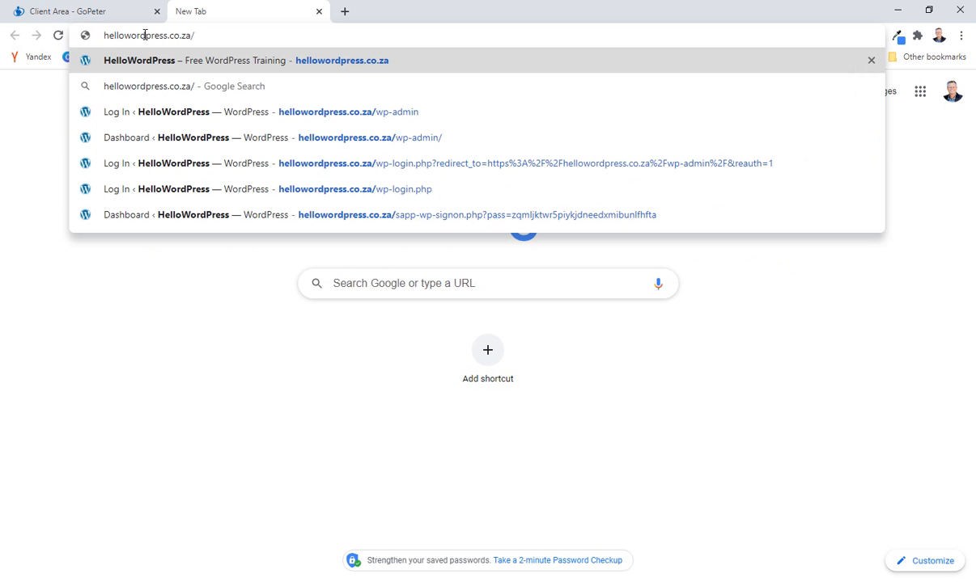
type("wp-")
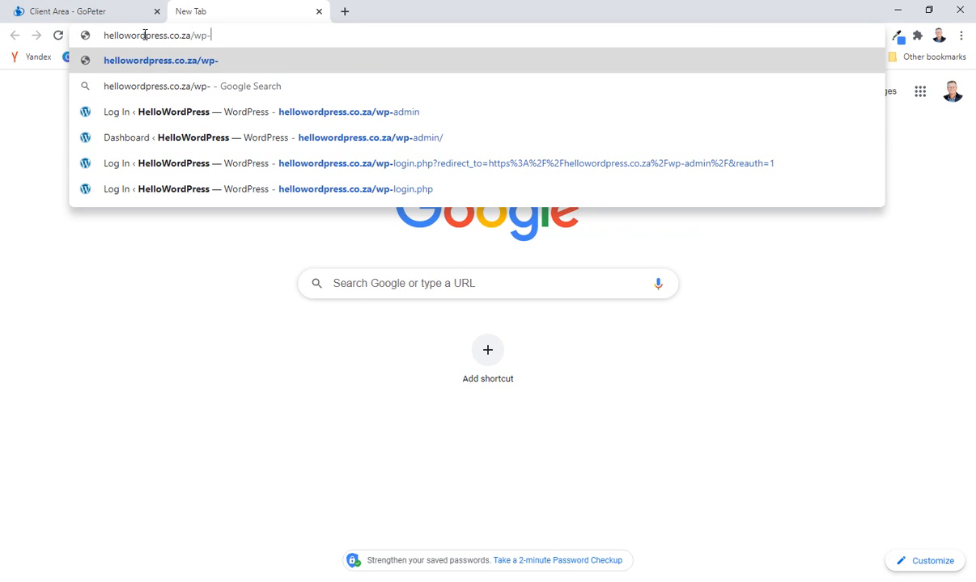
type("admin")
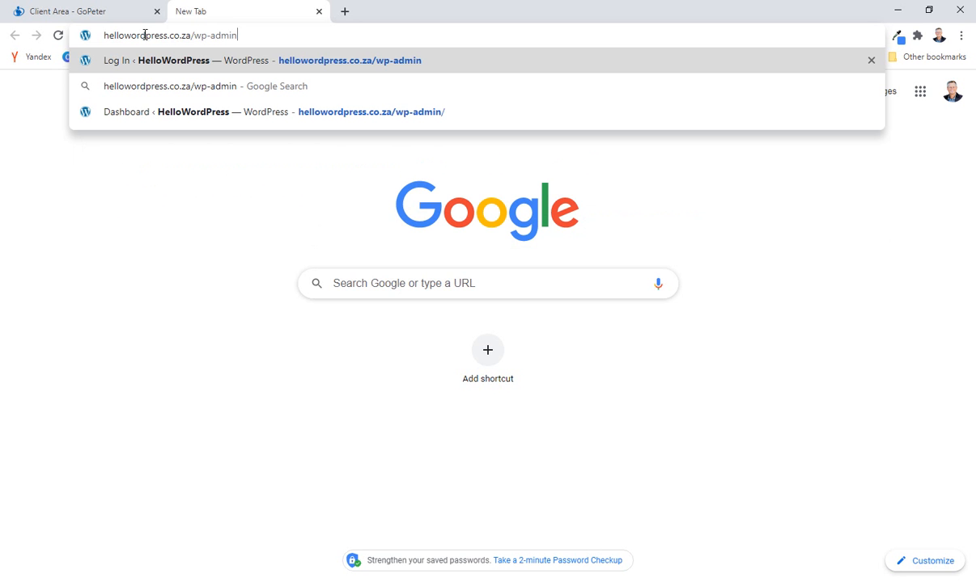
key("Return")
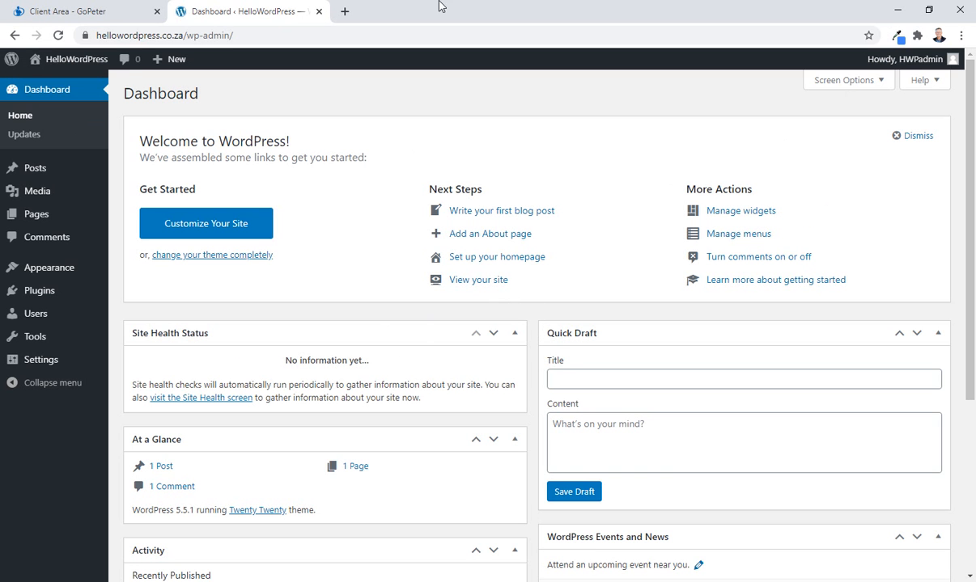
Visit the live HelloWordPress site in a new tab and look over its home page.
mouse_move(54, 62)
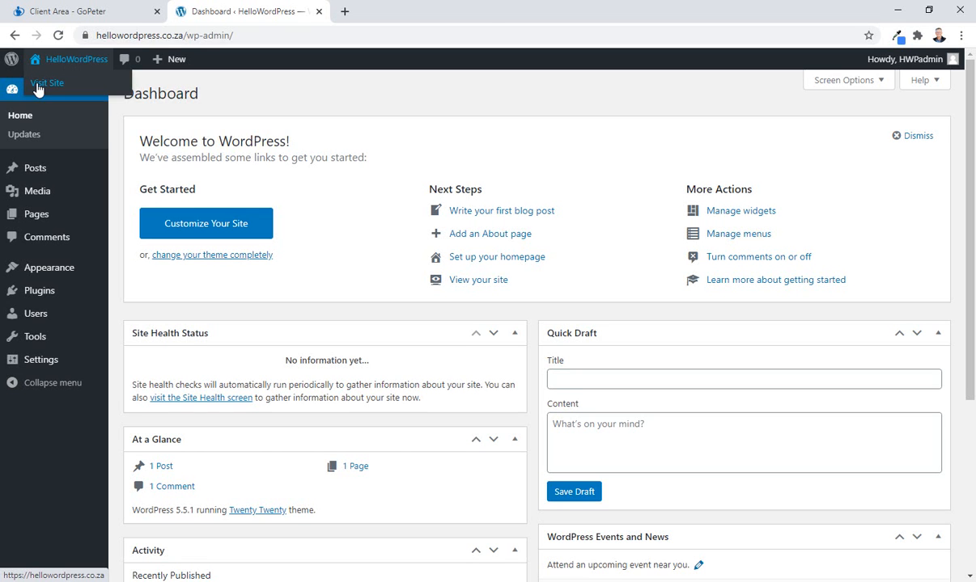
right_click(38, 83)
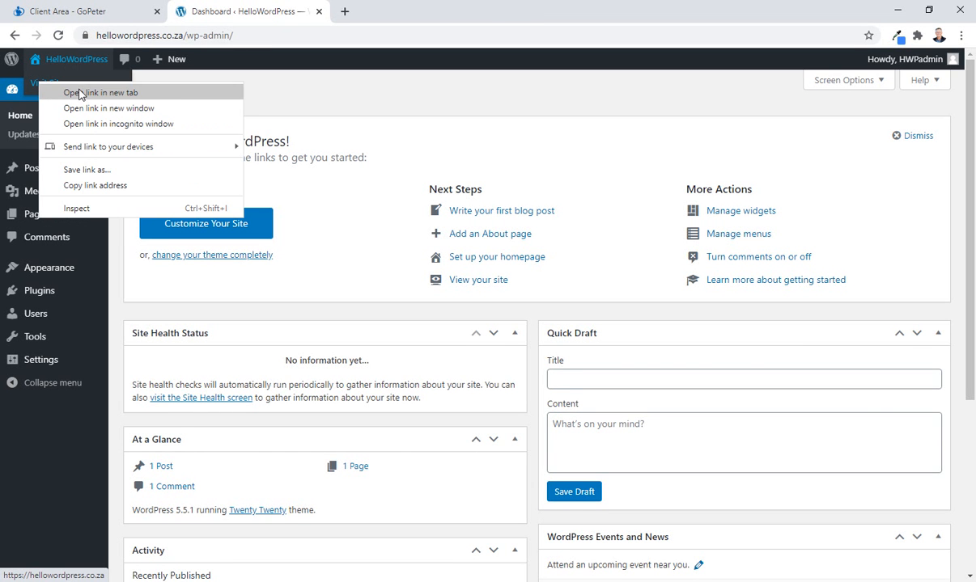
left_click(78, 93)
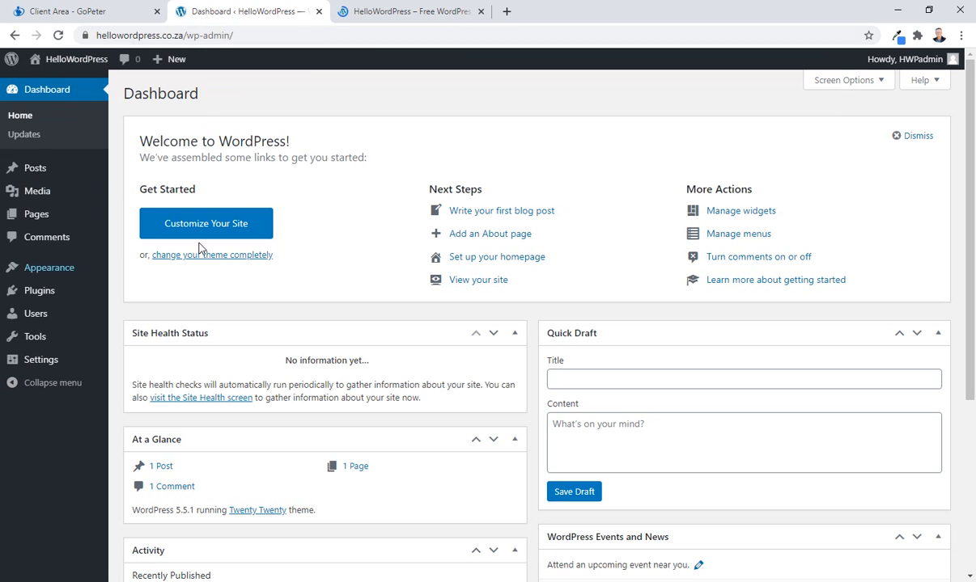
left_click(399, 16)
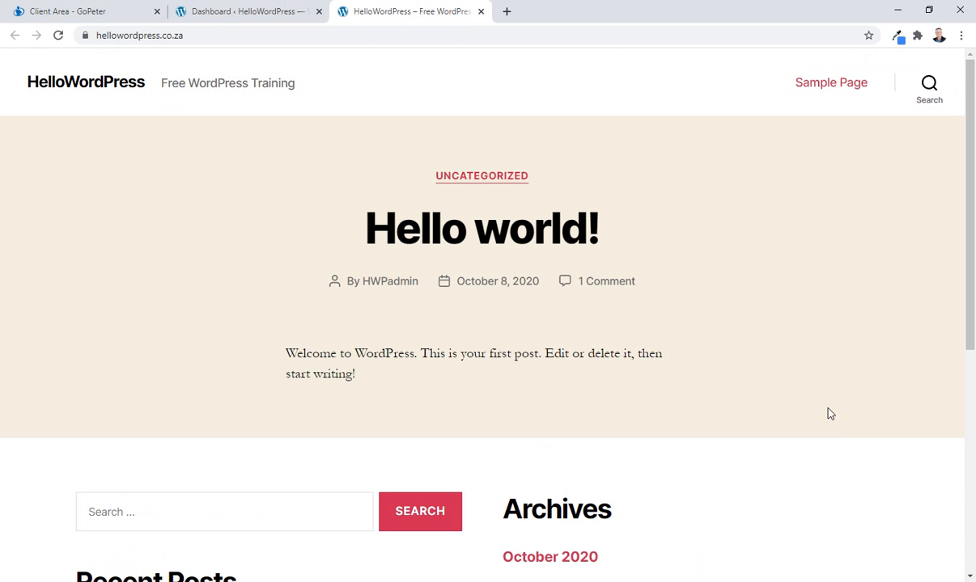
scroll(771, 400, "down", 5)
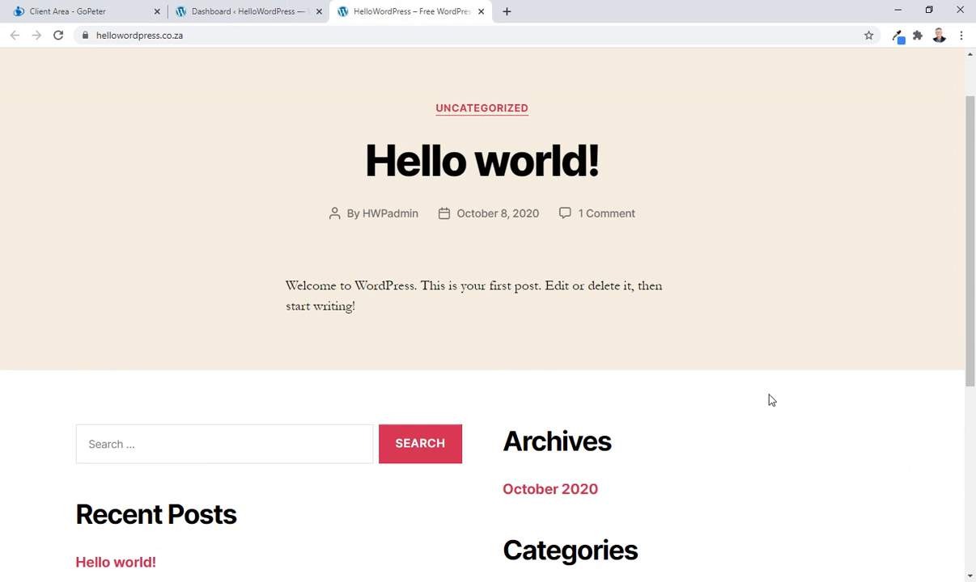
scroll(699, 412, "up", 5)
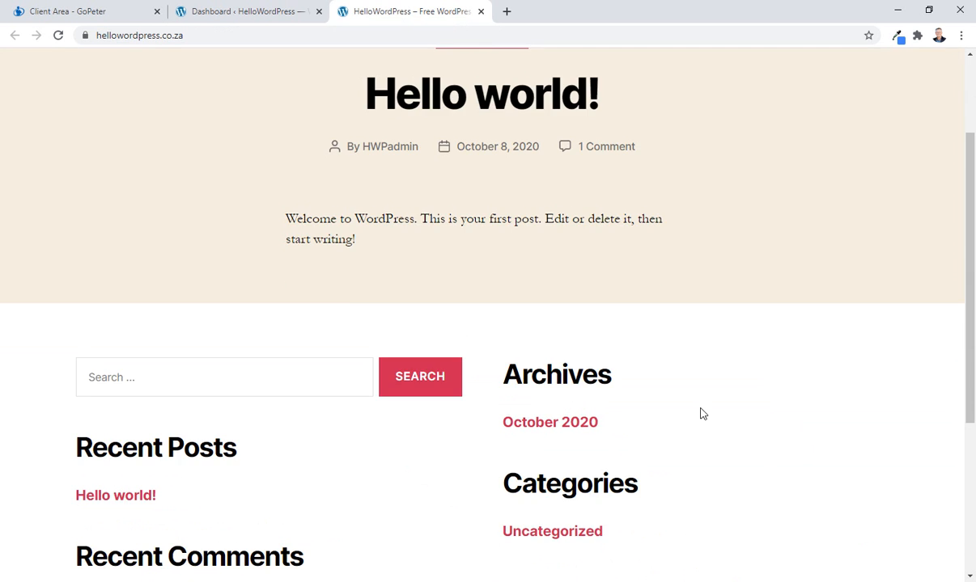